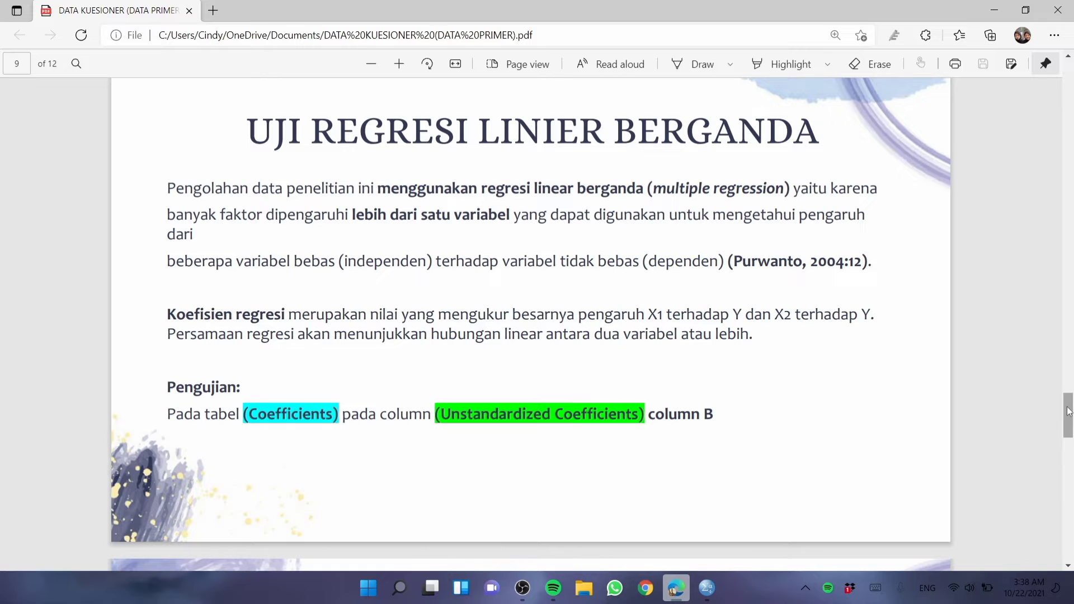
# Read the PDF slides on multiple linear regression, the F test, the t test and the coefficient of determination
pyautogui.moveTo(1068, 412); pyautogui.dragTo(1069, 450)
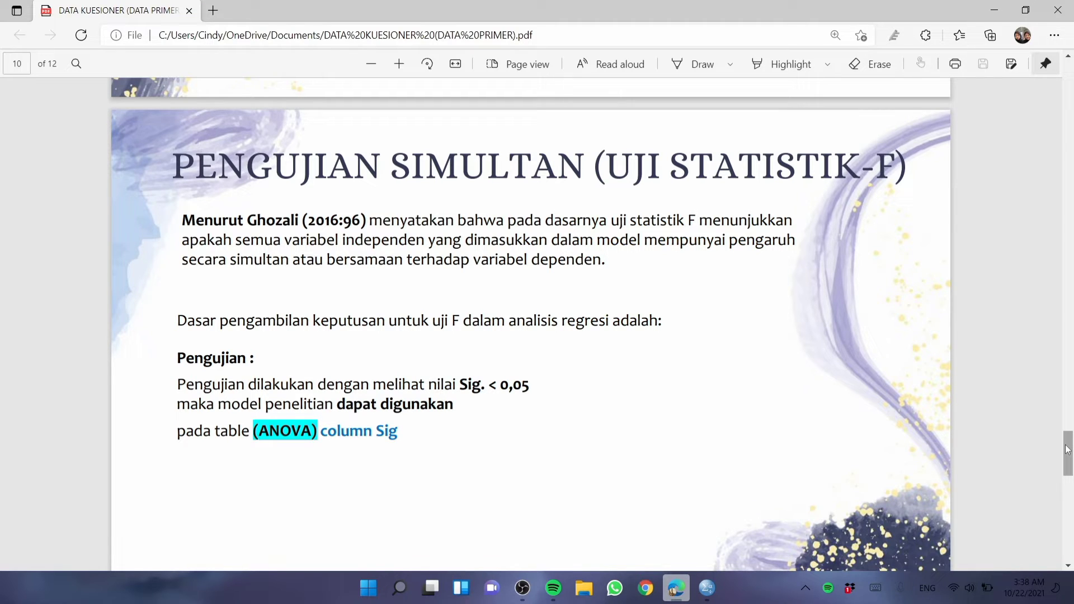
pyautogui.moveTo(1067, 450); pyautogui.dragTo(1067, 493)
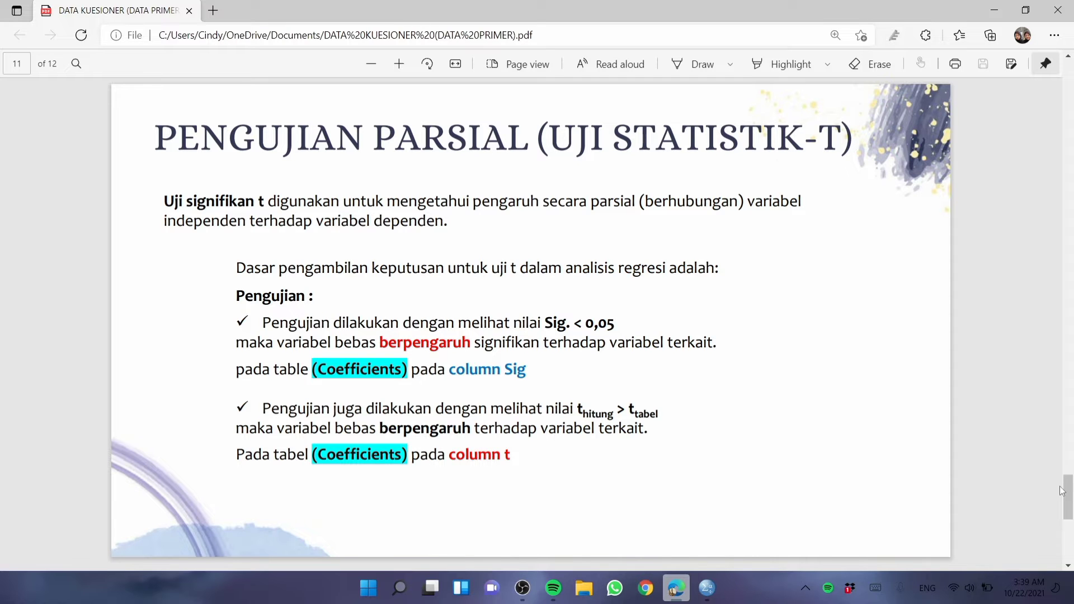
pyautogui.moveTo(1061, 491); pyautogui.dragTo(1066, 532)
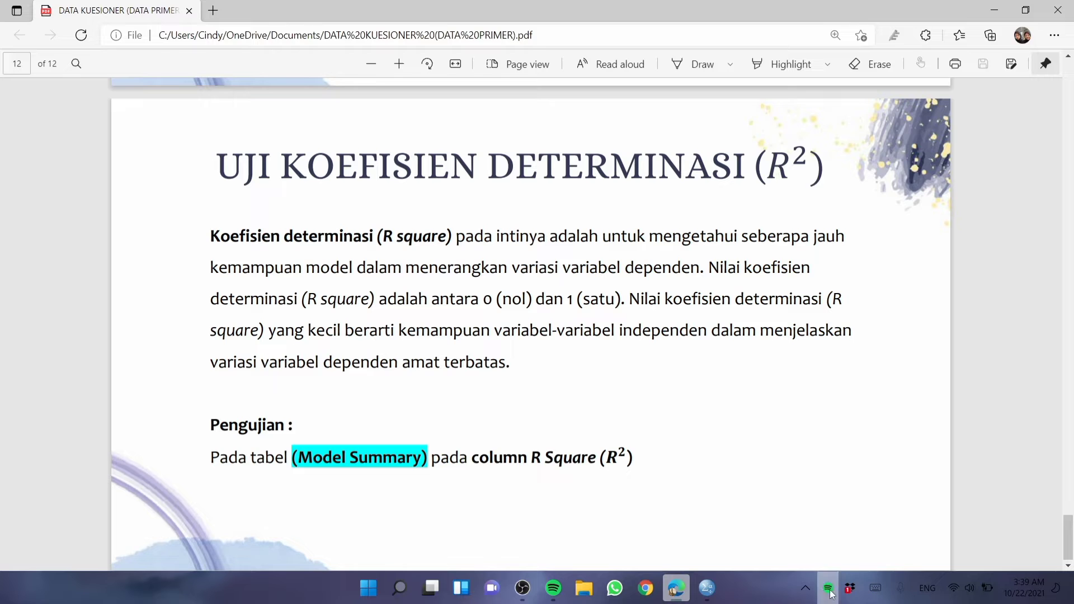
# Switch to SPSS Statistics and open the data file DATA KUESIONER (PRIMER).sav from the Statistik folder
pyautogui.click(711, 588)
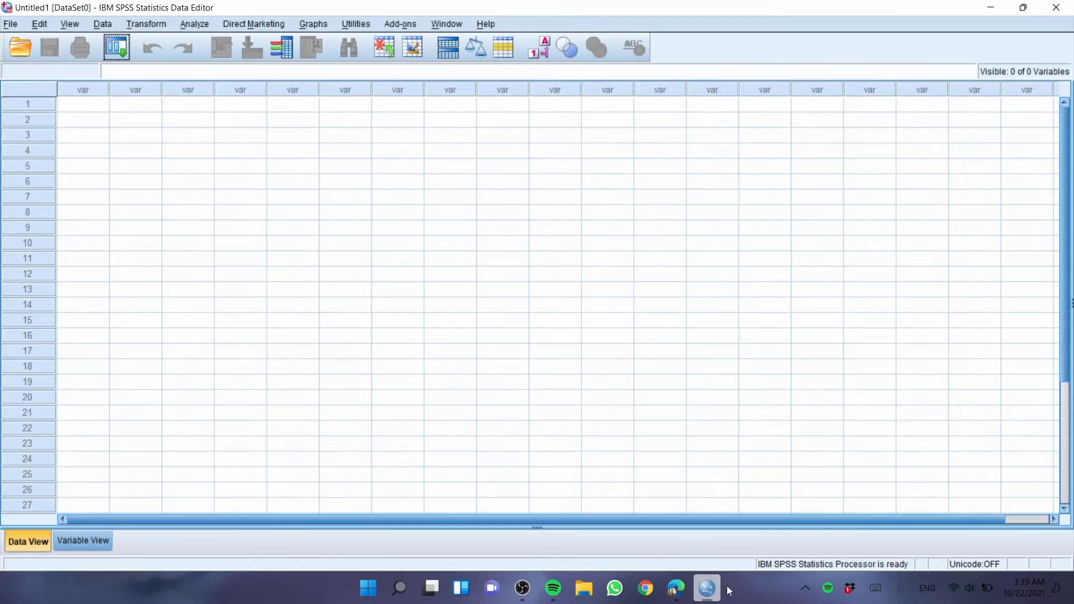
pyautogui.click(11, 25)
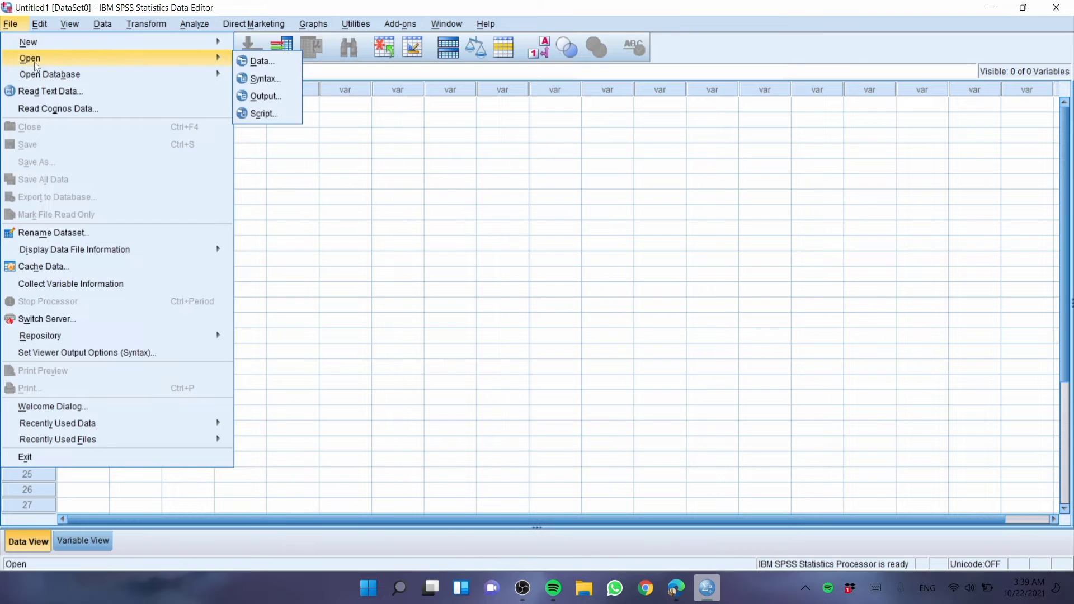
pyautogui.click(246, 61)
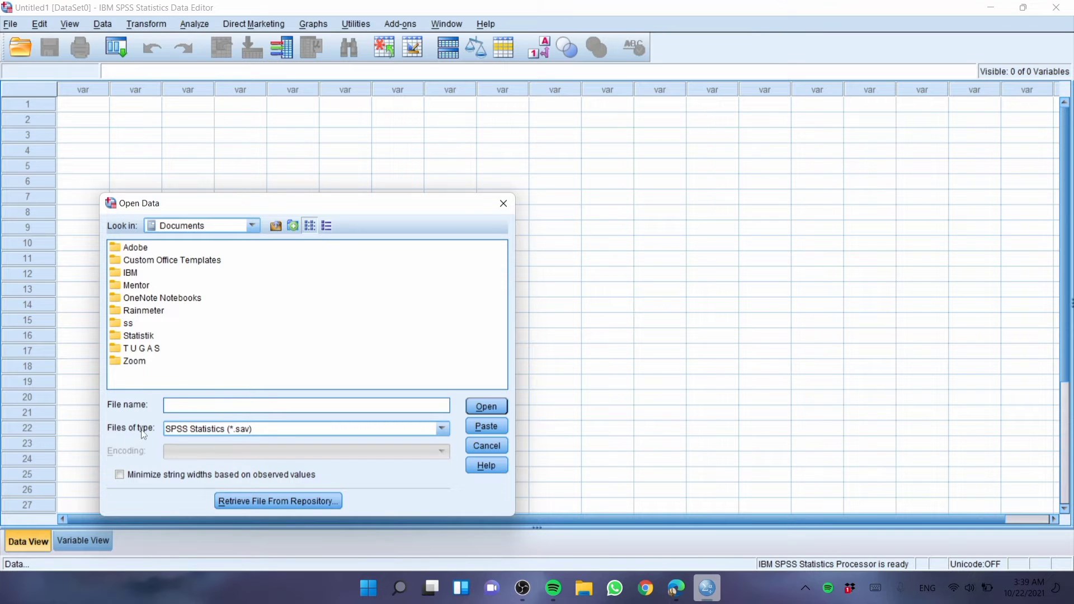
pyautogui.doubleClick(140, 336)
pyautogui.doubleClick(190, 253)
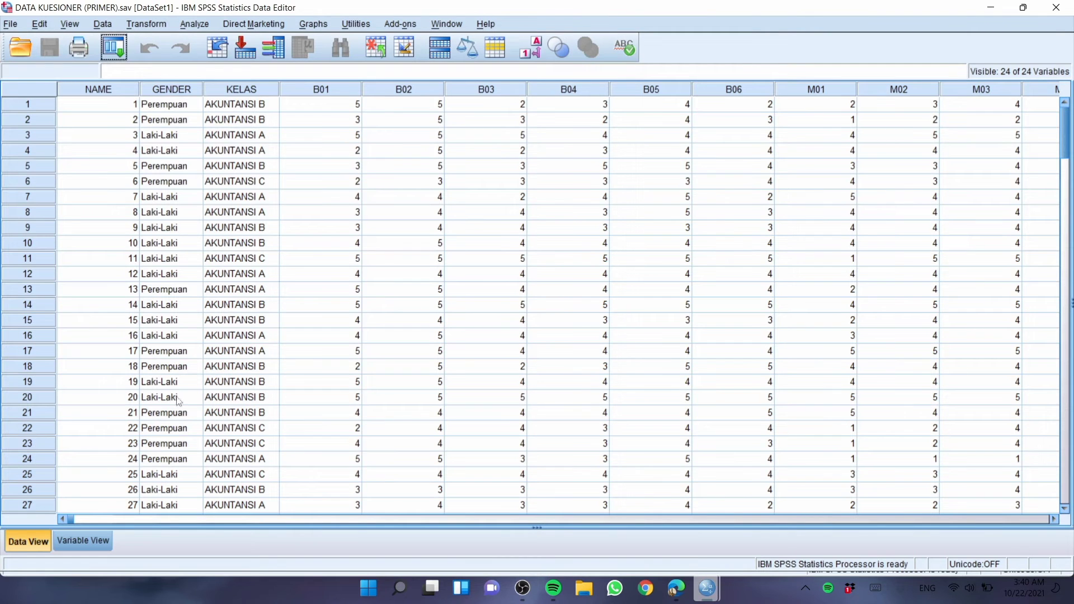
# Look through the dataset's columns from NAME to Total_W, including the B, M and W items and their totals
pyautogui.click(159, 519)
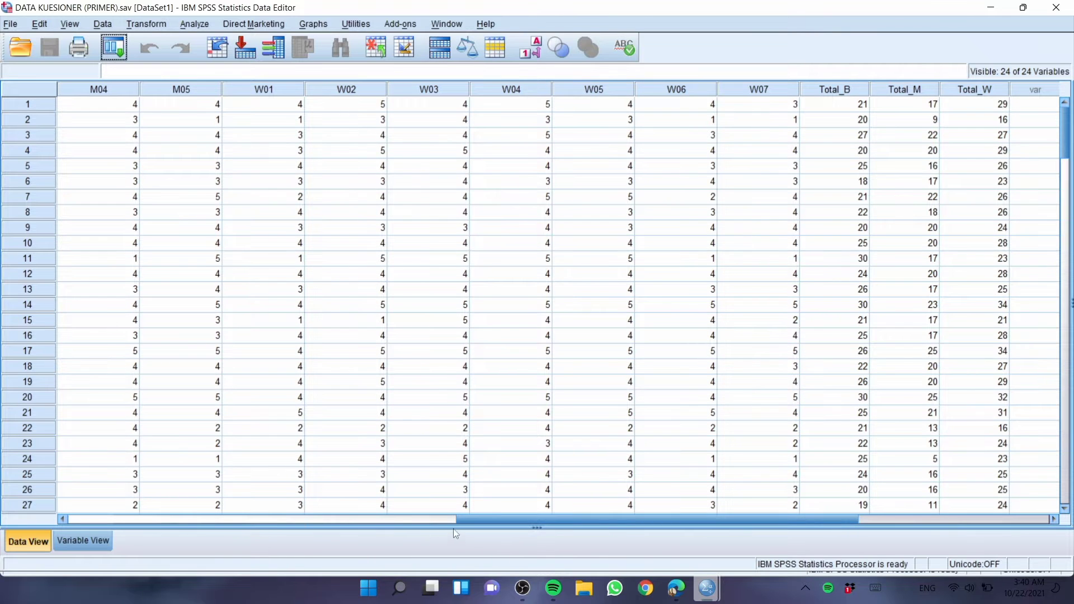
pyautogui.moveTo(455, 533); pyautogui.dragTo(132, 534)
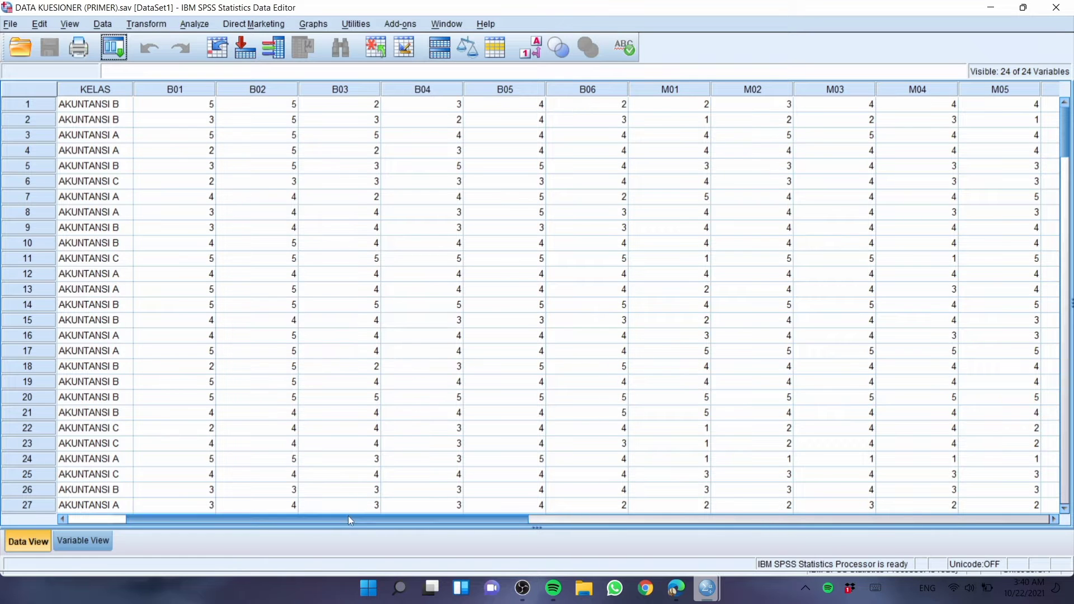
pyautogui.moveTo(348, 519); pyautogui.dragTo(781, 533)
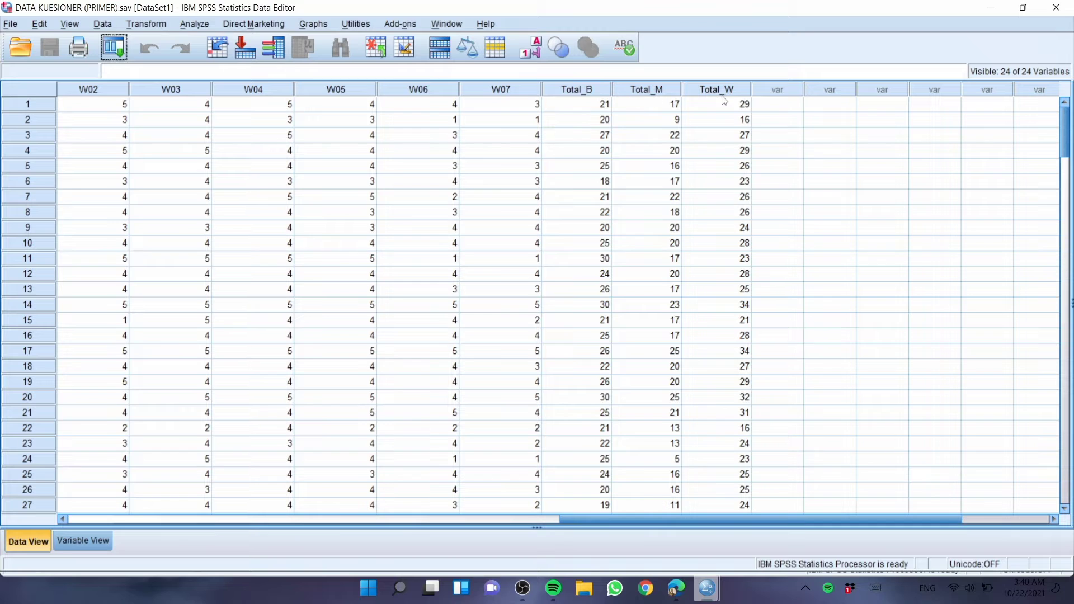
pyautogui.moveTo(723, 520); pyautogui.dragTo(212, 549)
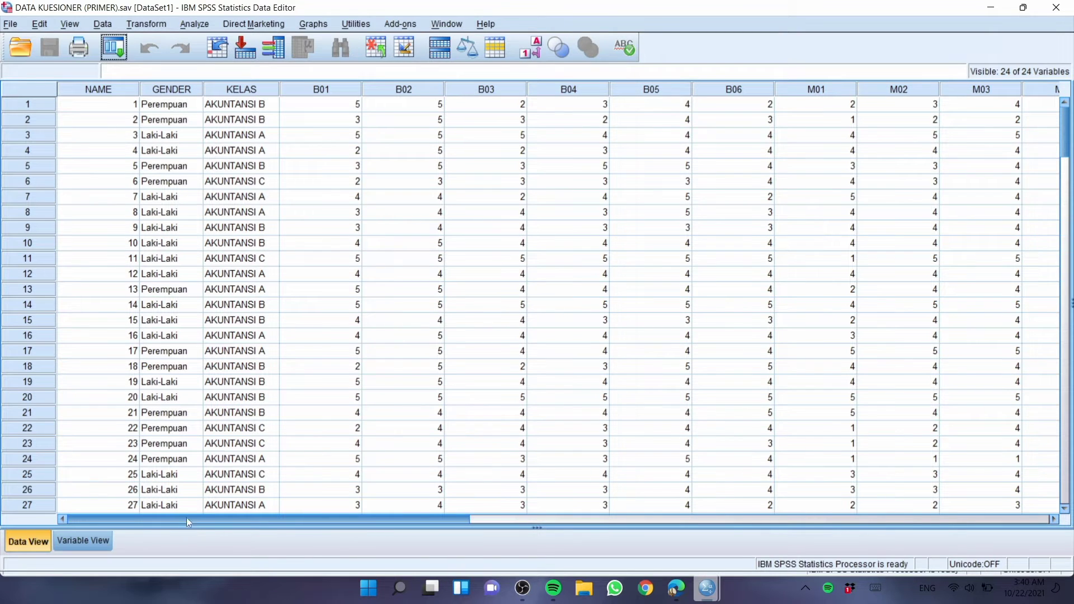
# Set up a linear regression with Total_W as the dependent variable and Total_B and Total_M as the independent variables
pyautogui.click(190, 25)
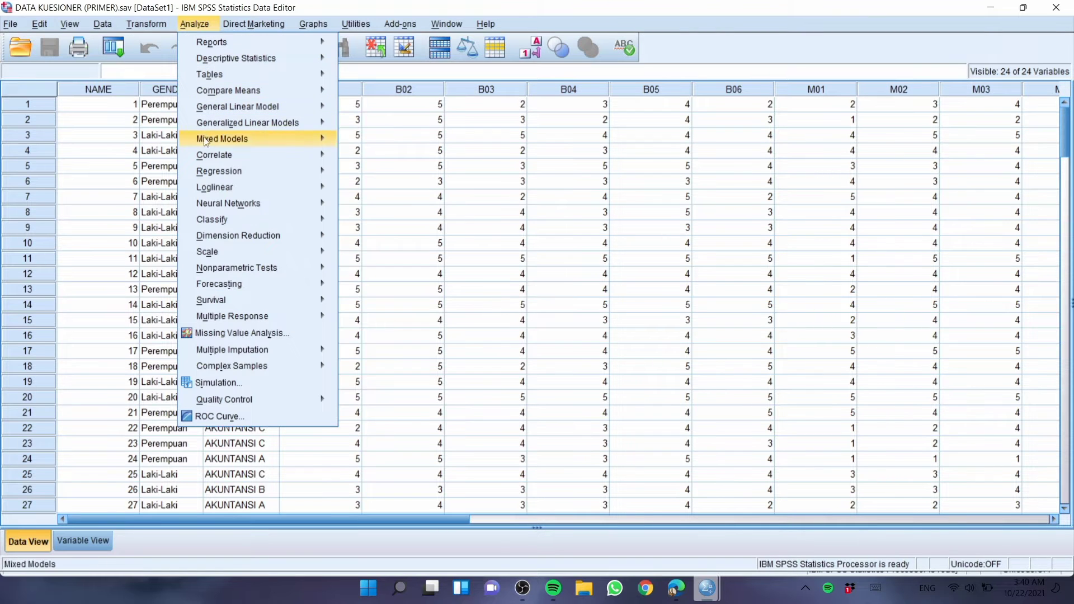
pyautogui.moveTo(211, 174)
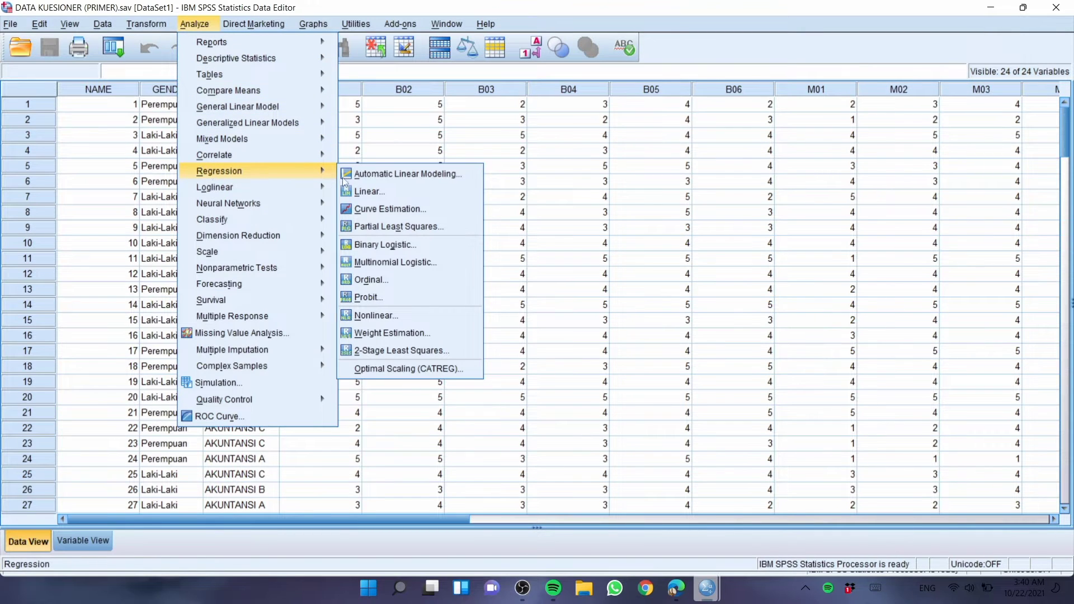
pyautogui.click(370, 193)
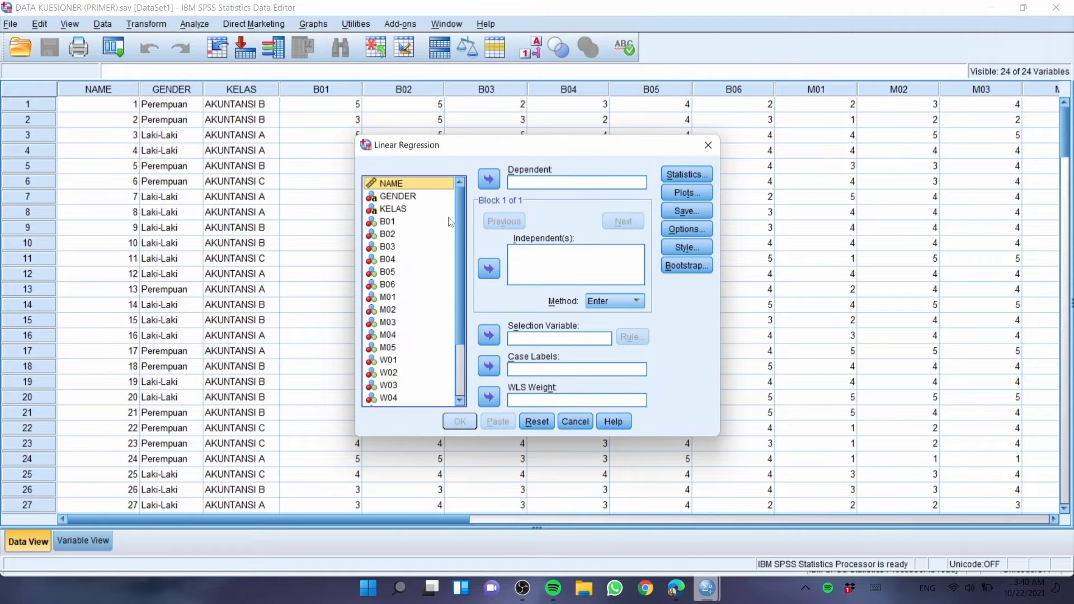
pyautogui.scroll(-3, 455, 217)
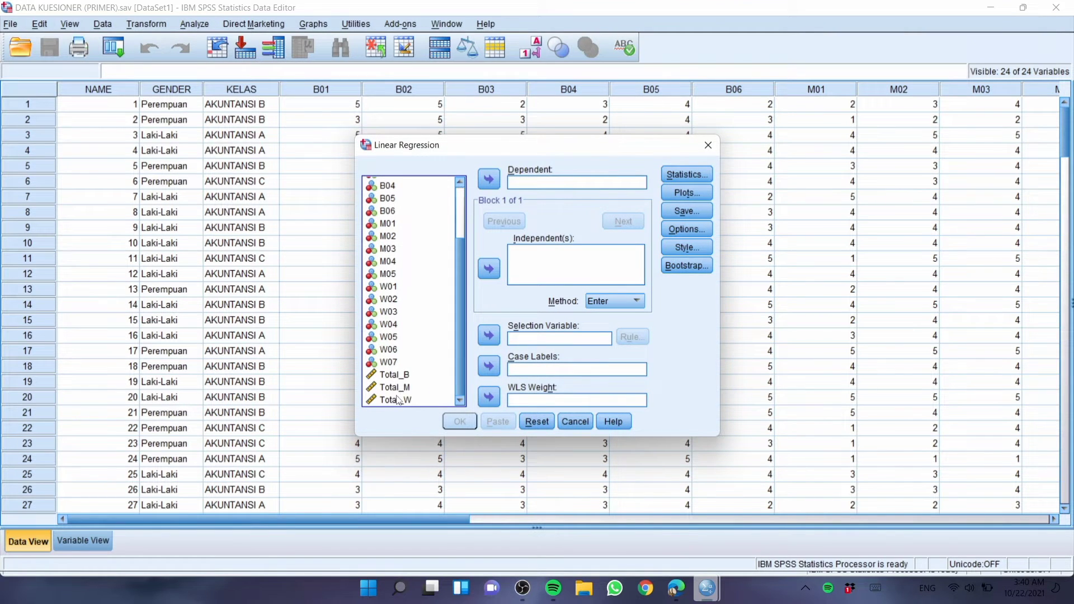
pyautogui.moveTo(399, 401); pyautogui.dragTo(543, 184)
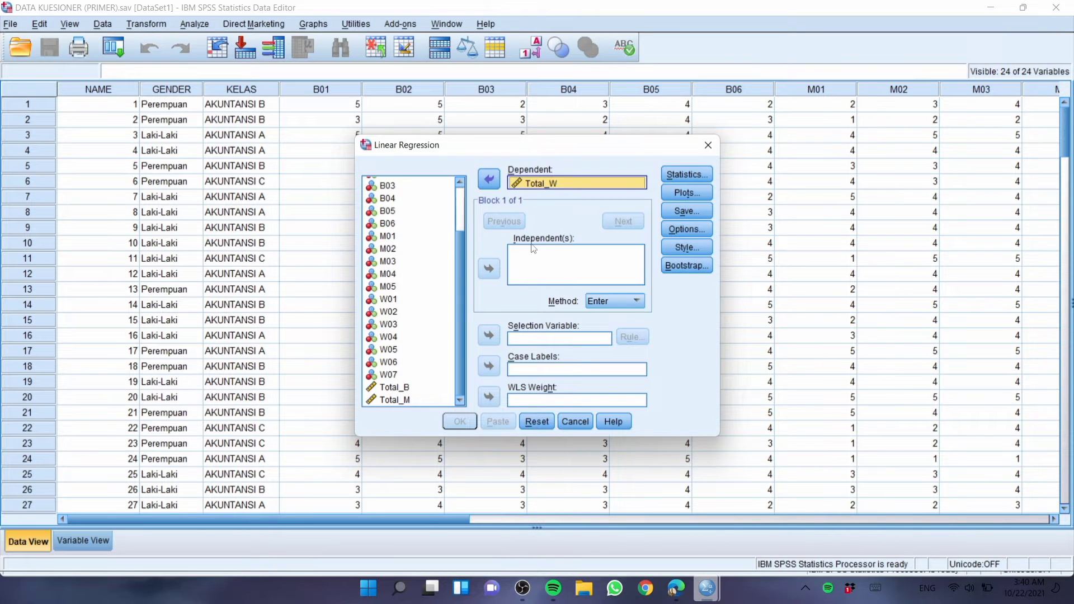
pyautogui.click(406, 390)
pyautogui.moveTo(407, 391); pyautogui.dragTo(538, 260)
pyautogui.moveTo(406, 404); pyautogui.dragTo(517, 275)
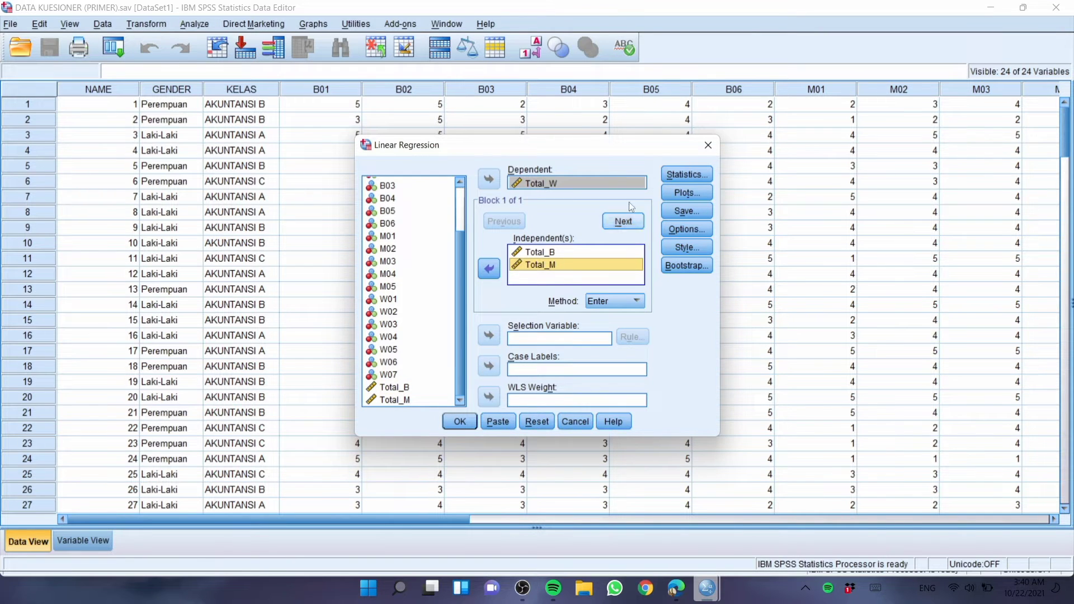
# Add collinearity diagnostics to the regression statistics
pyautogui.click(689, 173)
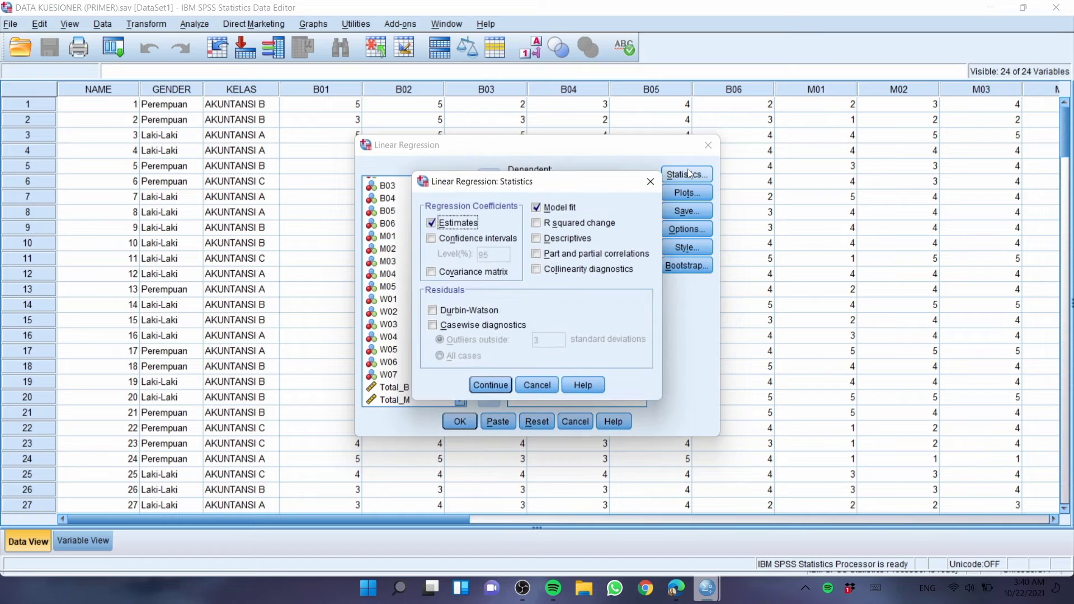
pyautogui.click(541, 269)
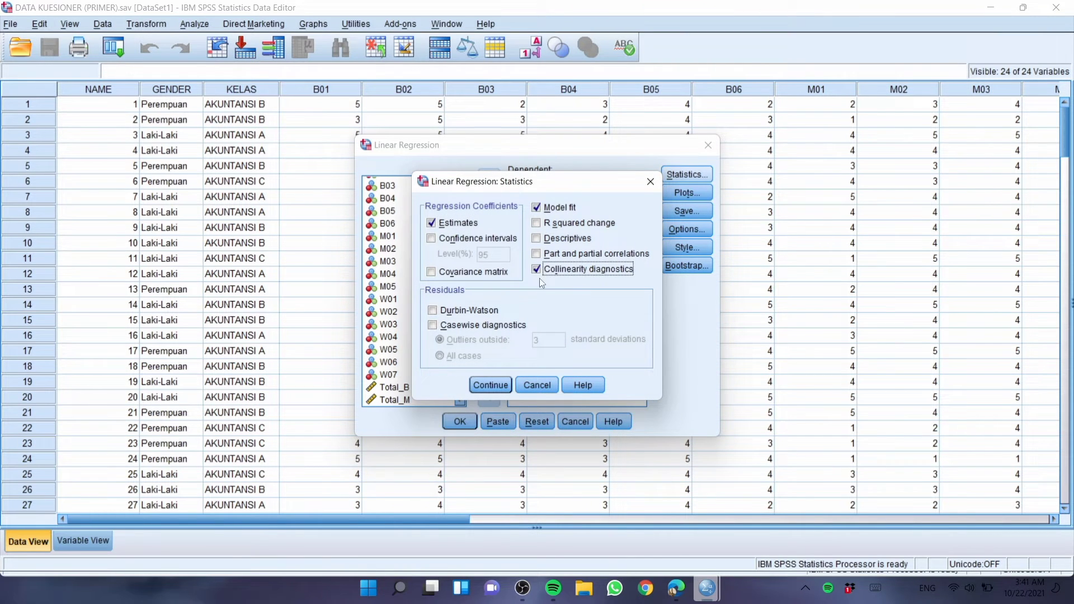
pyautogui.click(490, 385)
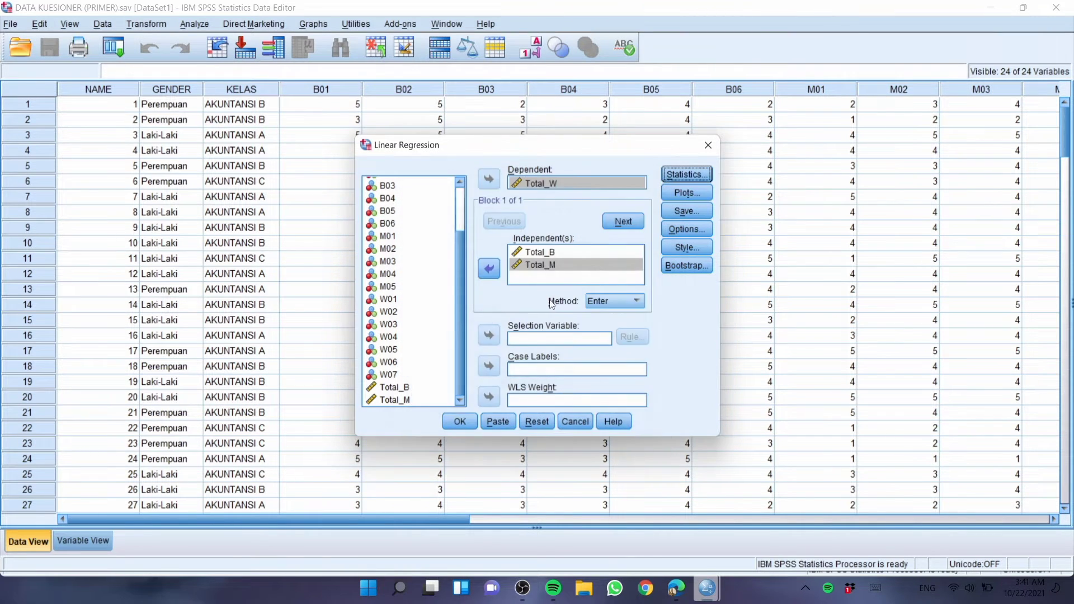
# Define the regression's scatter plot with *SRESID on the Y axis and *ZPRED on the X axis
pyautogui.click(684, 196)
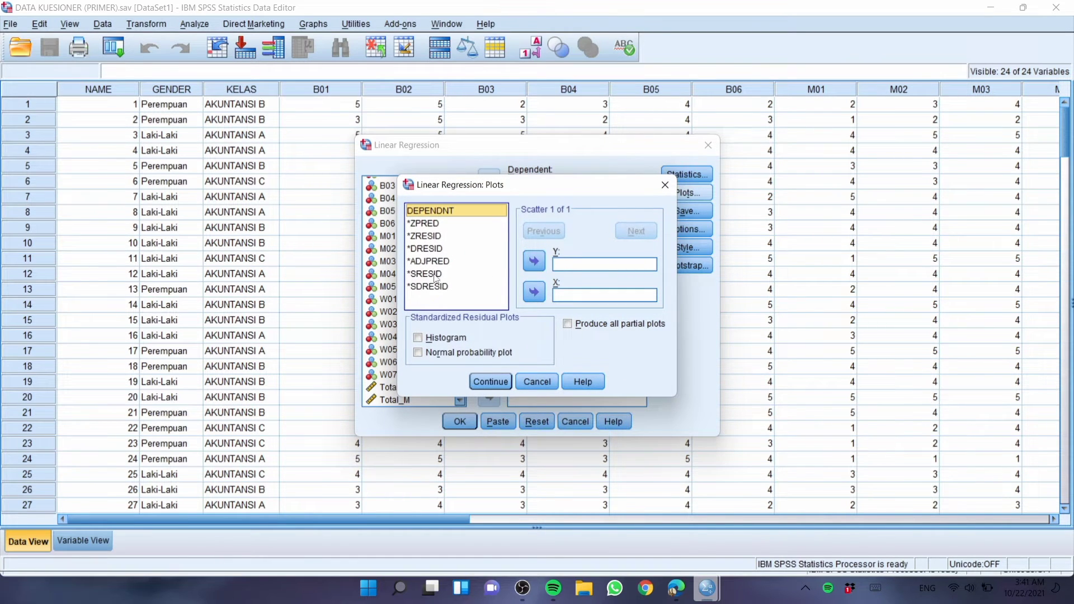
pyautogui.moveTo(436, 275); pyautogui.dragTo(569, 264)
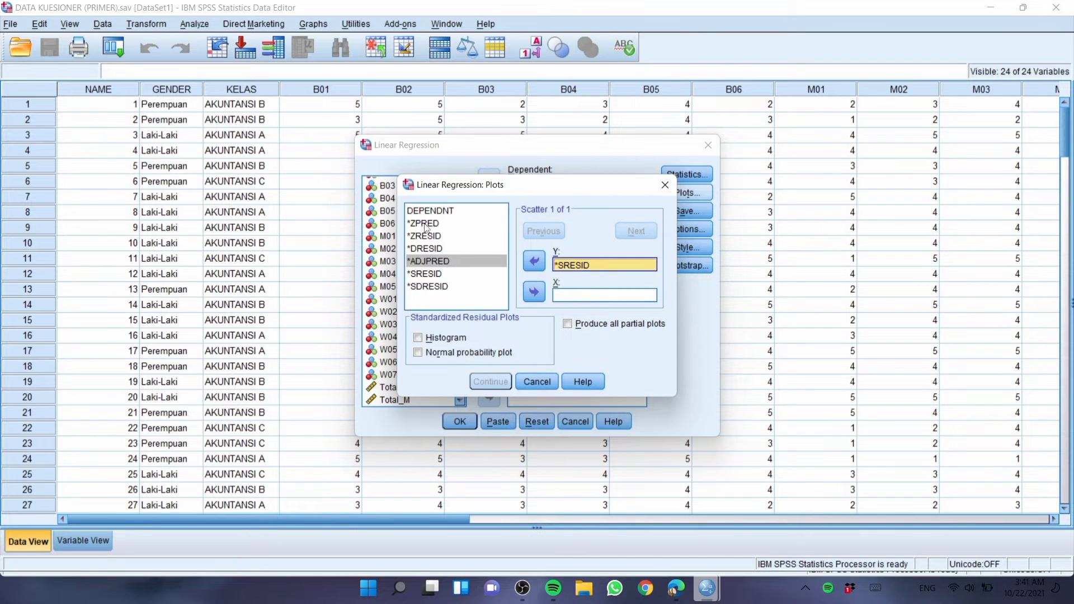
pyautogui.moveTo(427, 227); pyautogui.dragTo(573, 294)
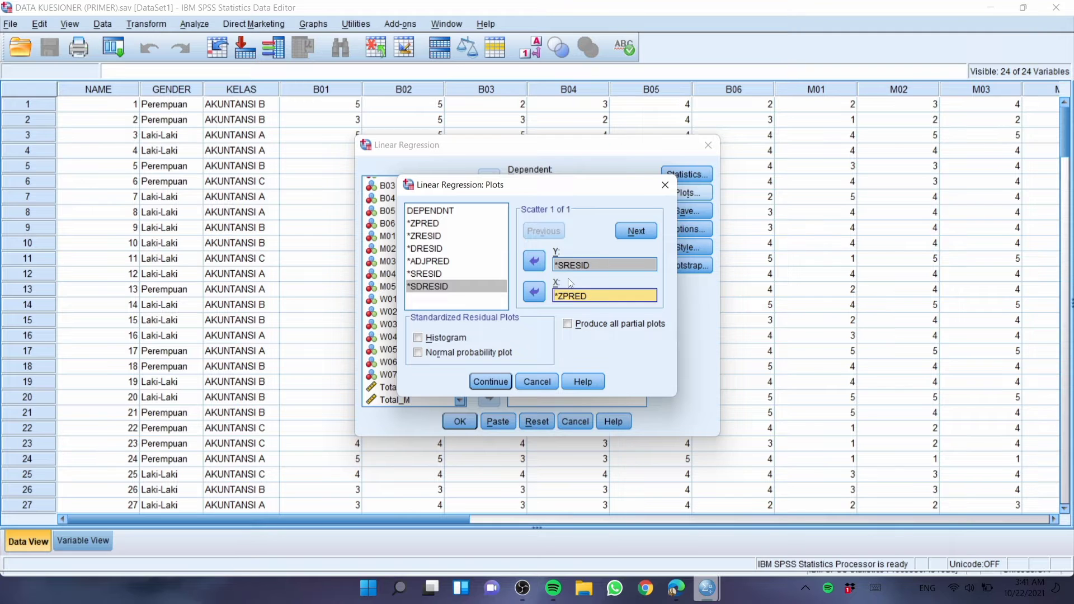
pyautogui.click(495, 382)
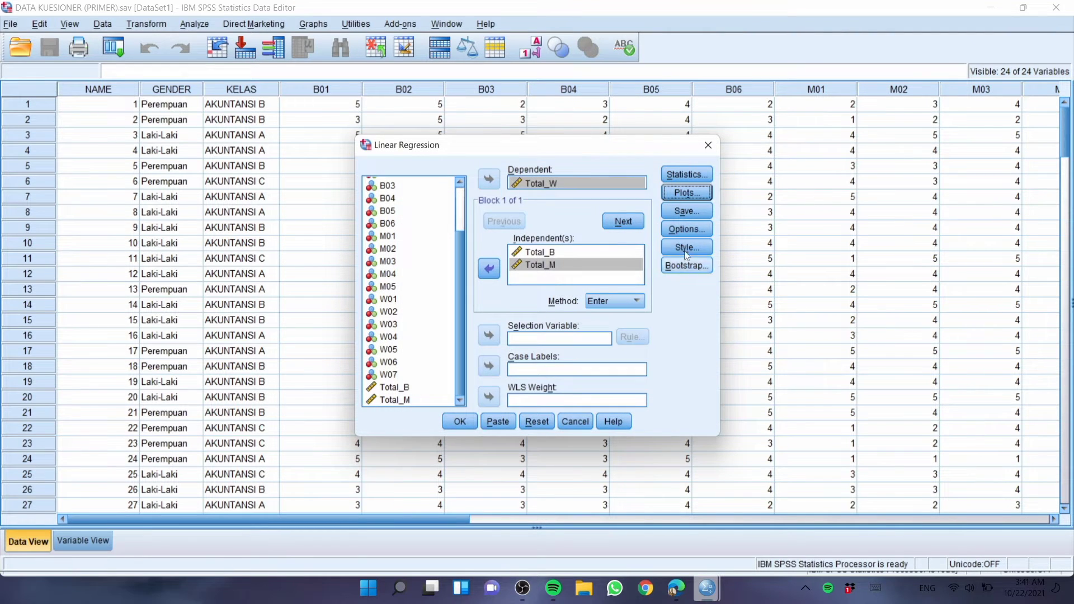
# Set the regression to save unstandardized residuals and run the analysis
pyautogui.click(687, 212)
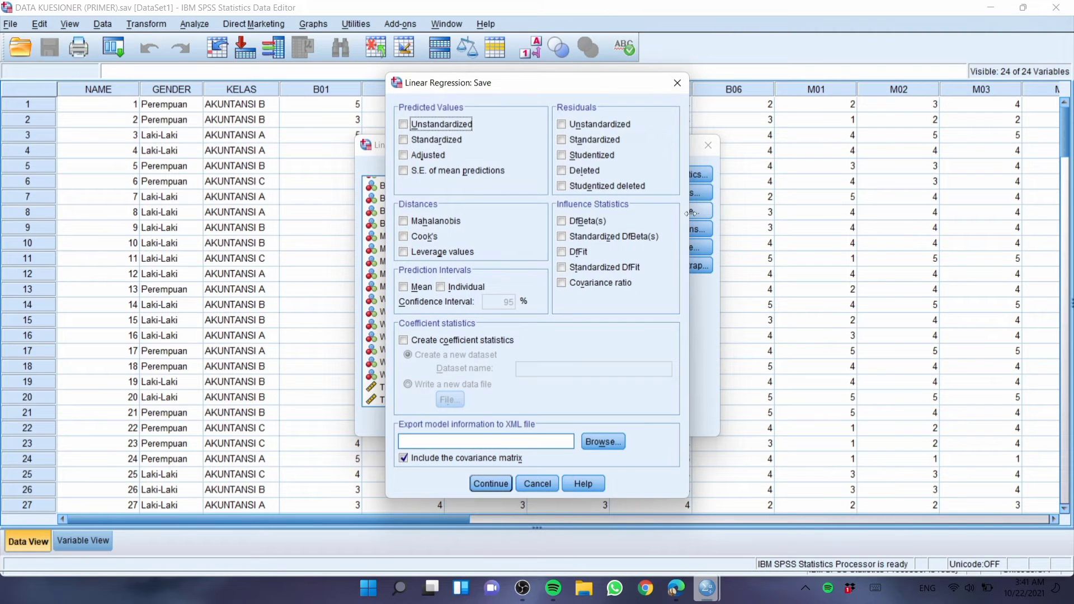
pyautogui.click(561, 124)
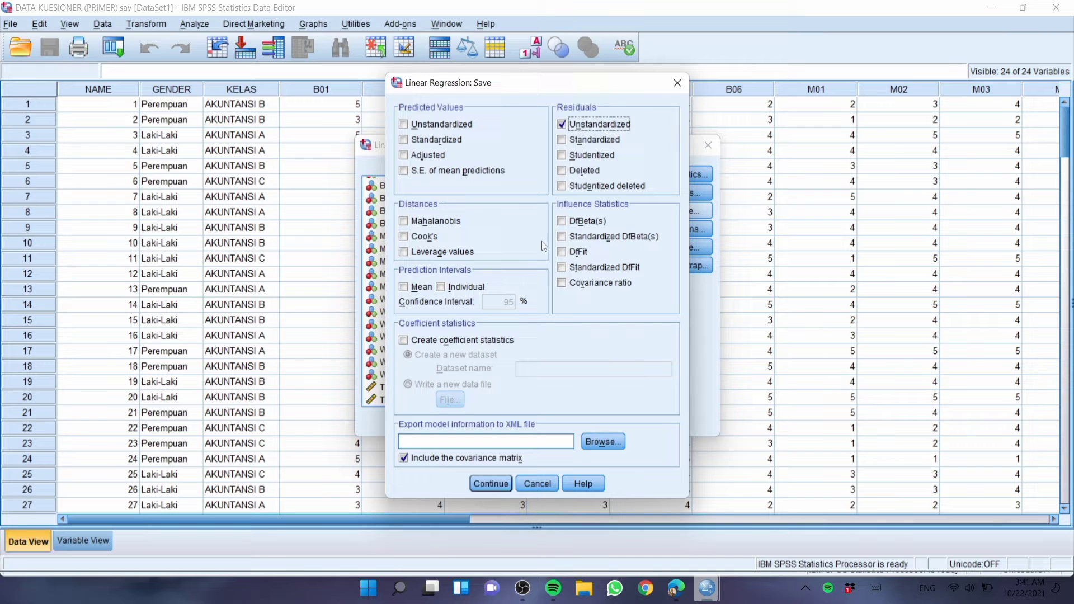
pyautogui.click(496, 485)
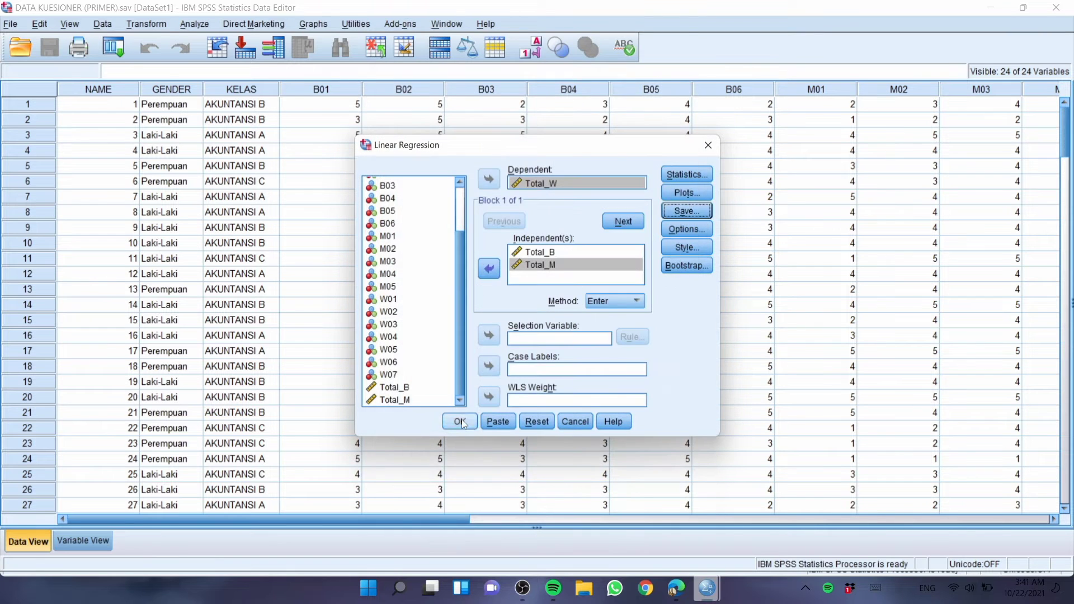
pyautogui.click(464, 424)
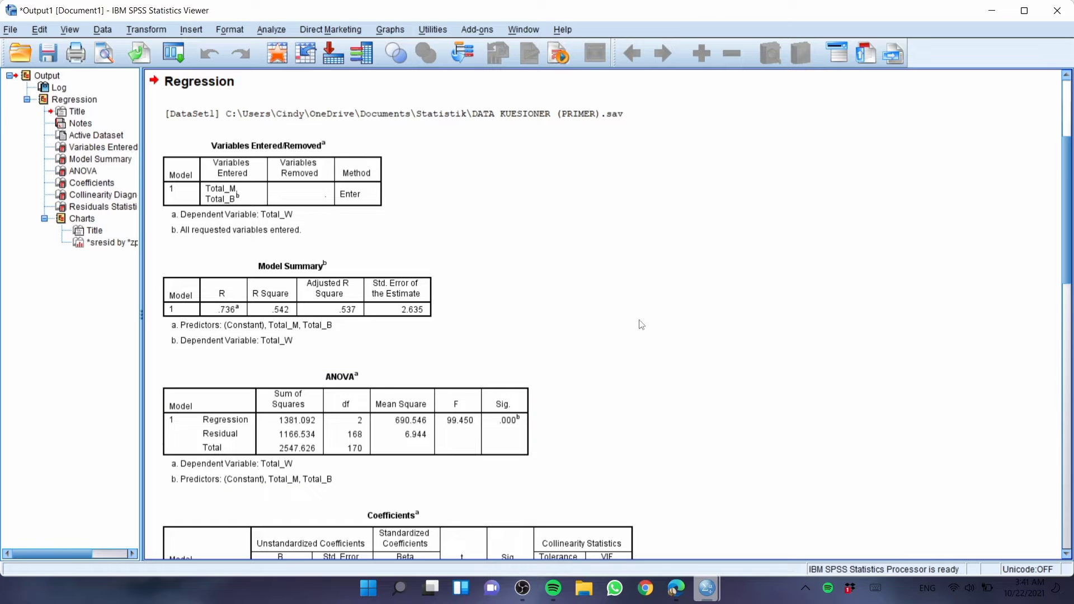
# Run a legacy one-sample Kolmogorov-Smirnov test for normality on the unstandardized residual variable from the data editor
pyautogui.click(992, 10)
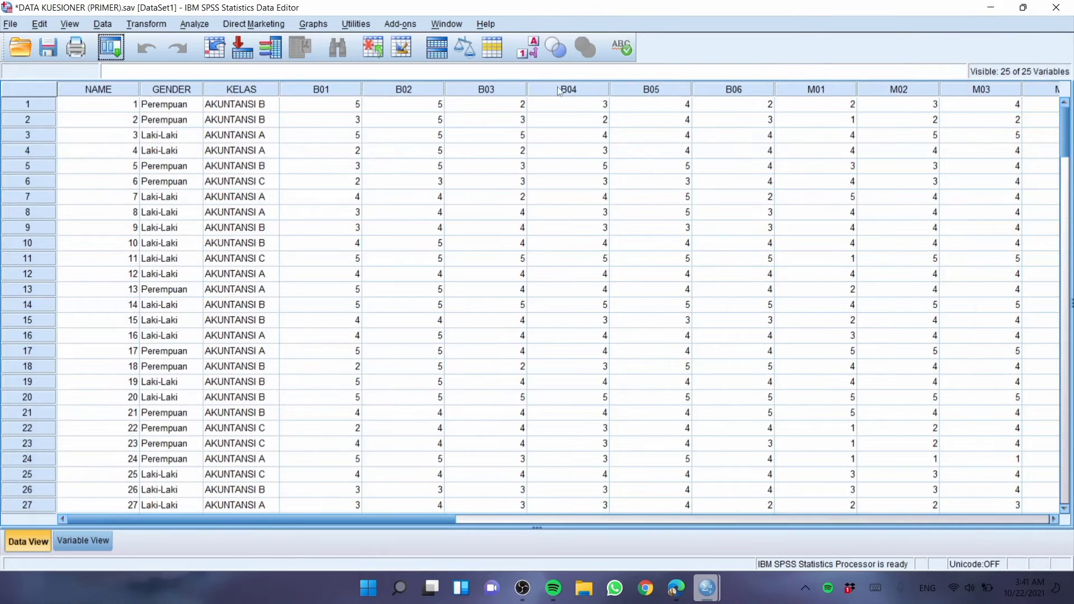
pyautogui.click(196, 24)
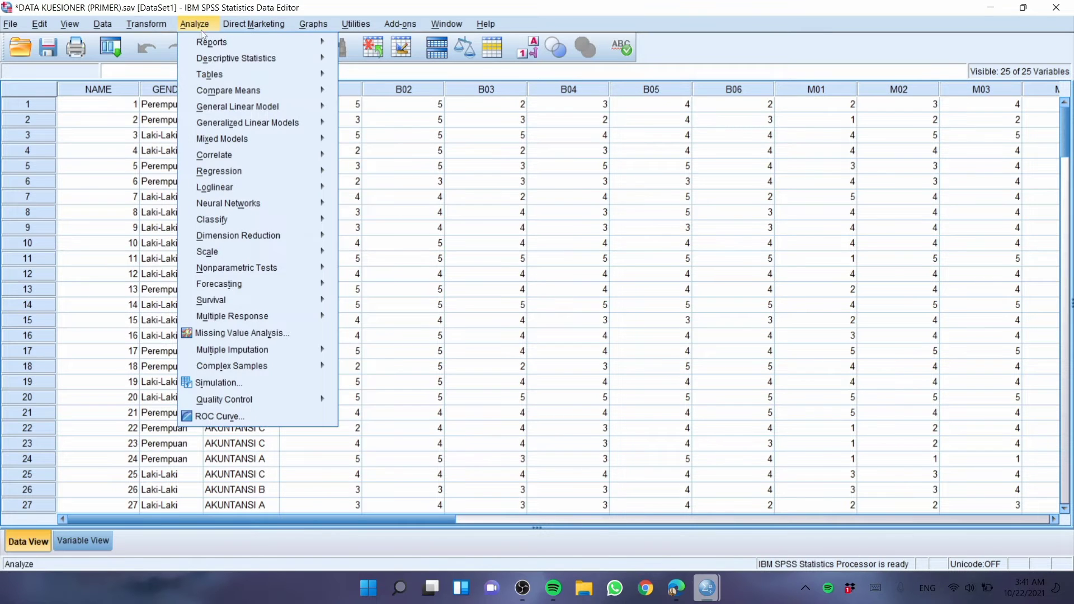
pyautogui.moveTo(224, 271)
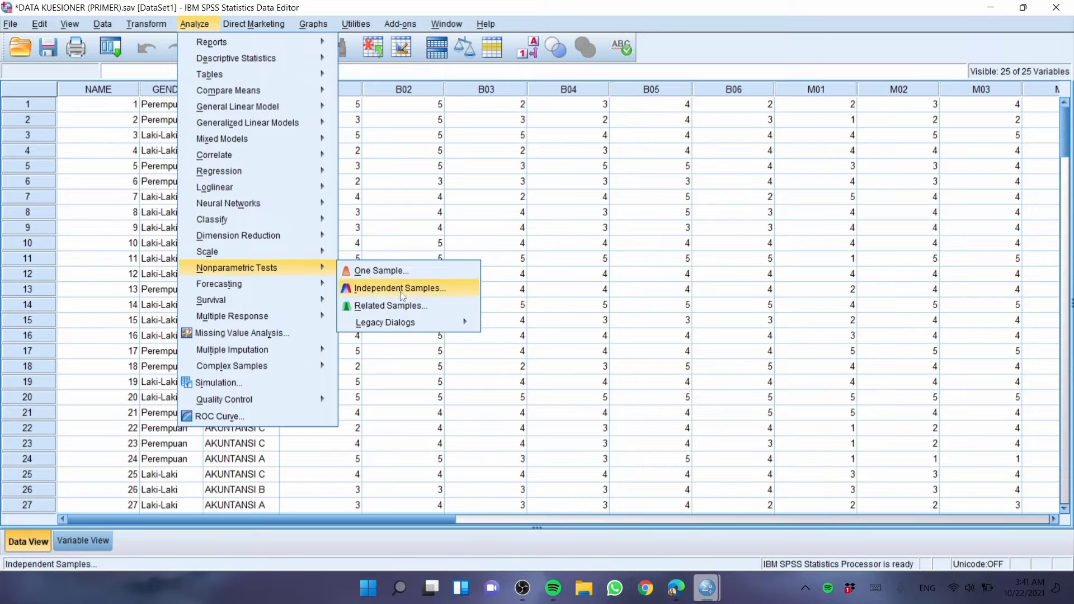
pyautogui.moveTo(408, 329)
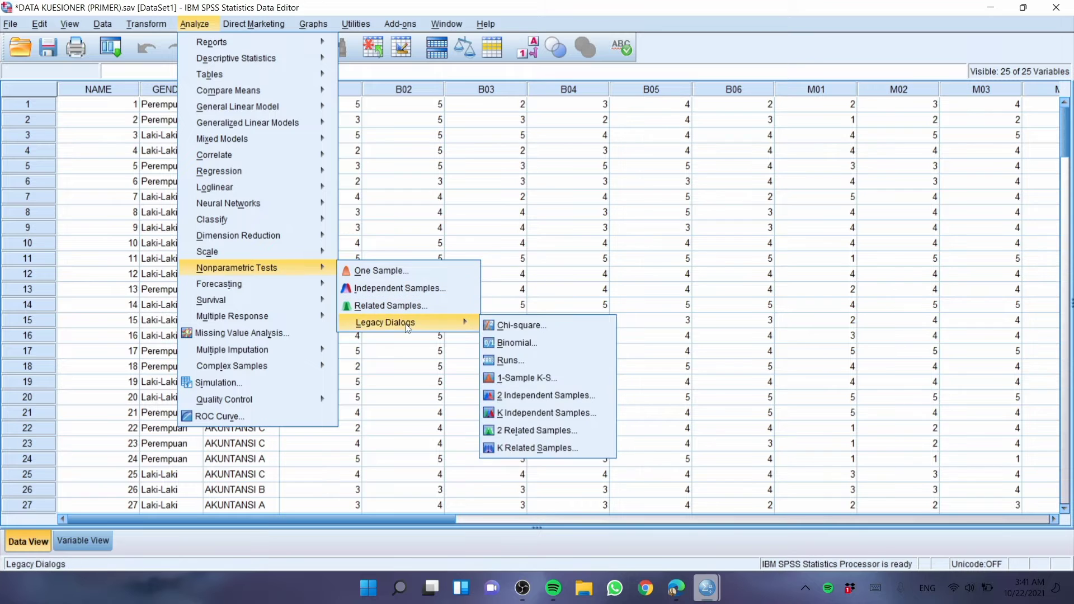
pyautogui.click(515, 379)
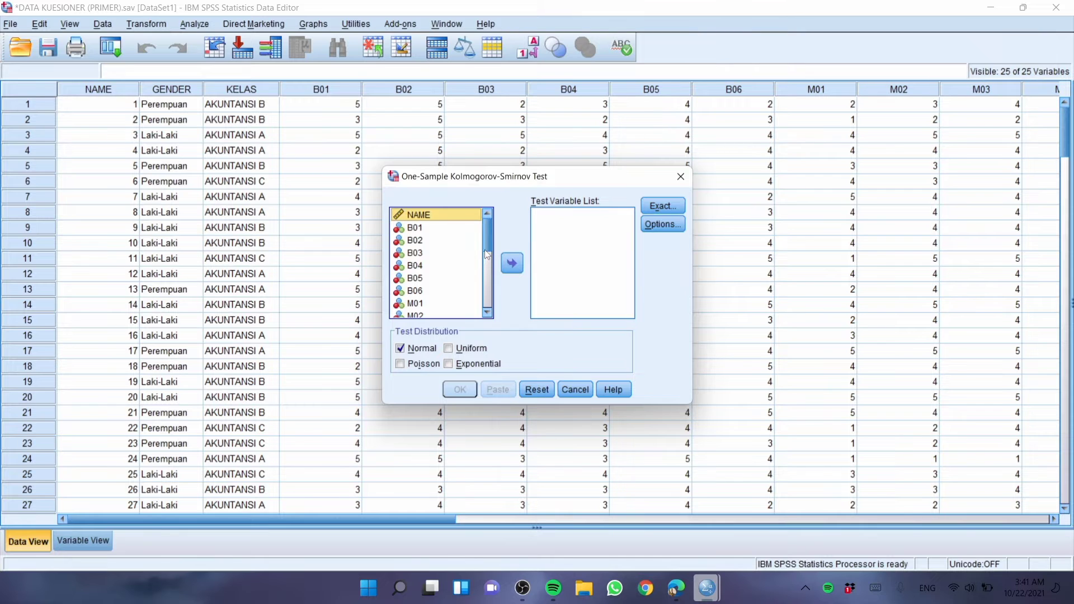
pyautogui.moveTo(484, 250); pyautogui.dragTo(553, 229)
pyautogui.click(460, 389)
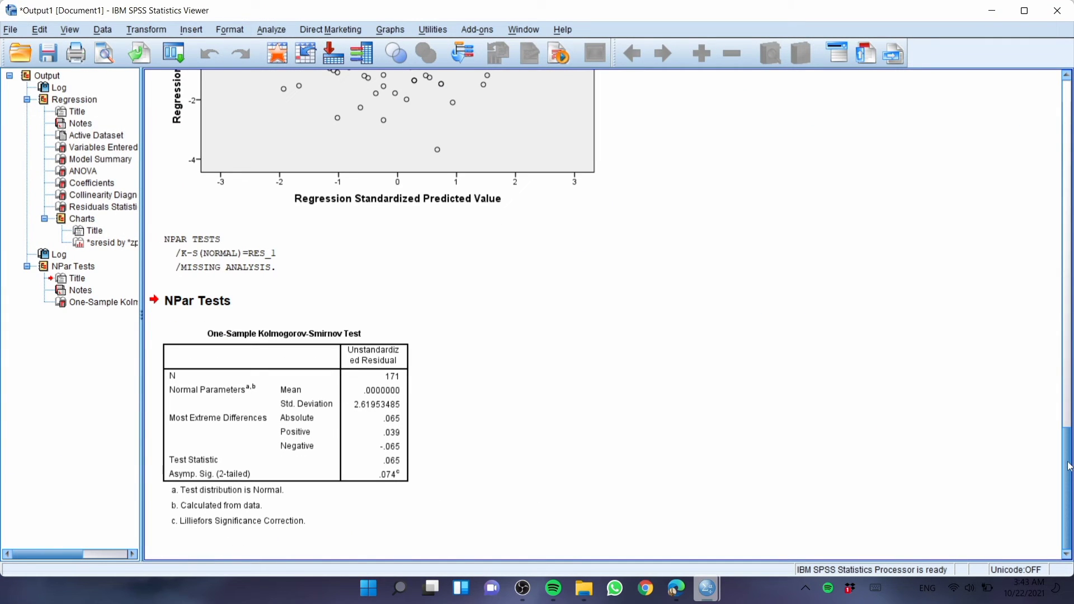
# Switch to the PDF guide in Edge and read the classical assumption test criteria on page 7
pyautogui.moveTo(1068, 464); pyautogui.dragTo(1050, 494)
pyautogui.click(677, 591)
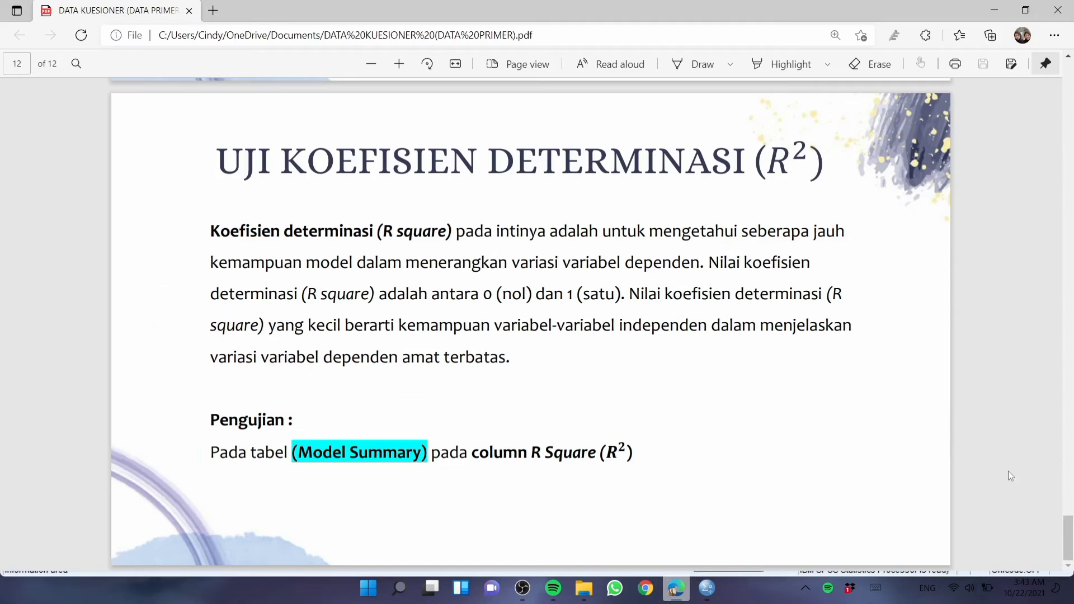
pyautogui.moveTo(1064, 523); pyautogui.dragTo(1069, 322)
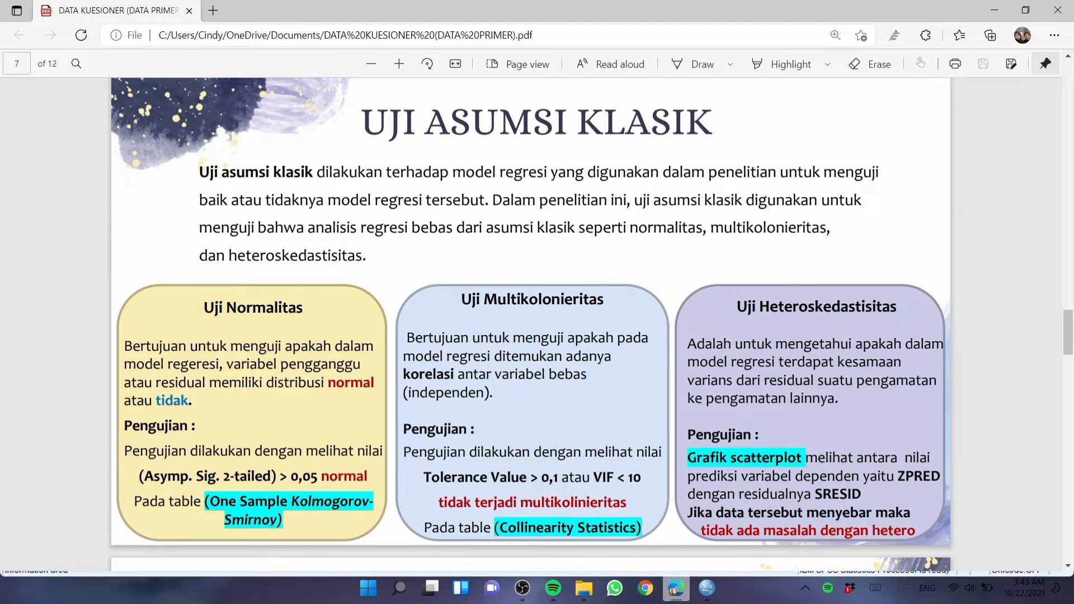
# Check the Kolmogorov-Smirnov Asymp. Sig. value in the SPSS output and return to the PDF guide for the multicollinearity criteria
pyautogui.moveTo(707, 587)
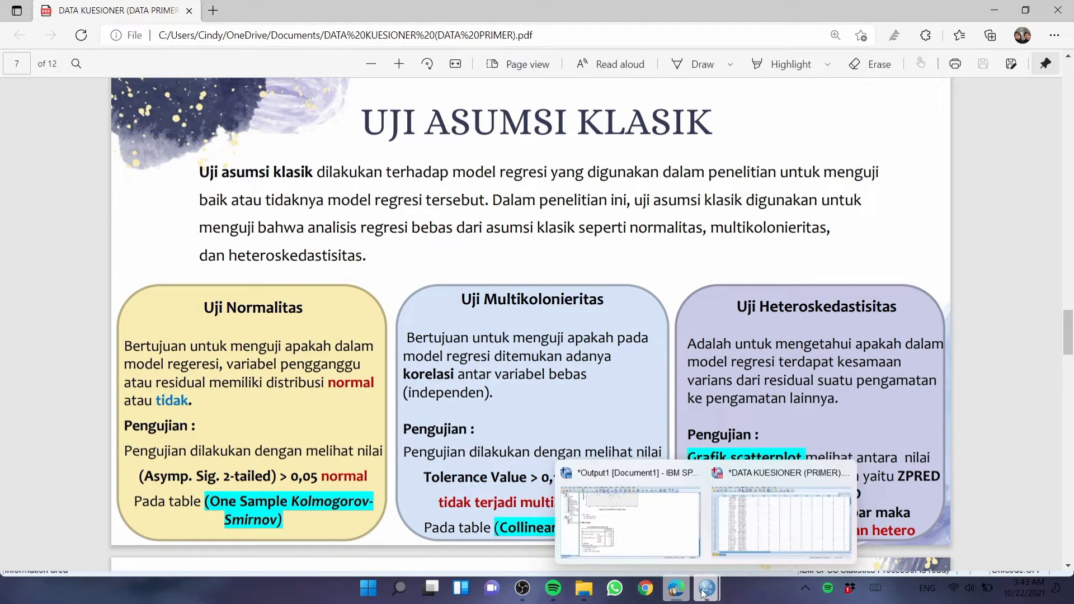
pyautogui.click(682, 556)
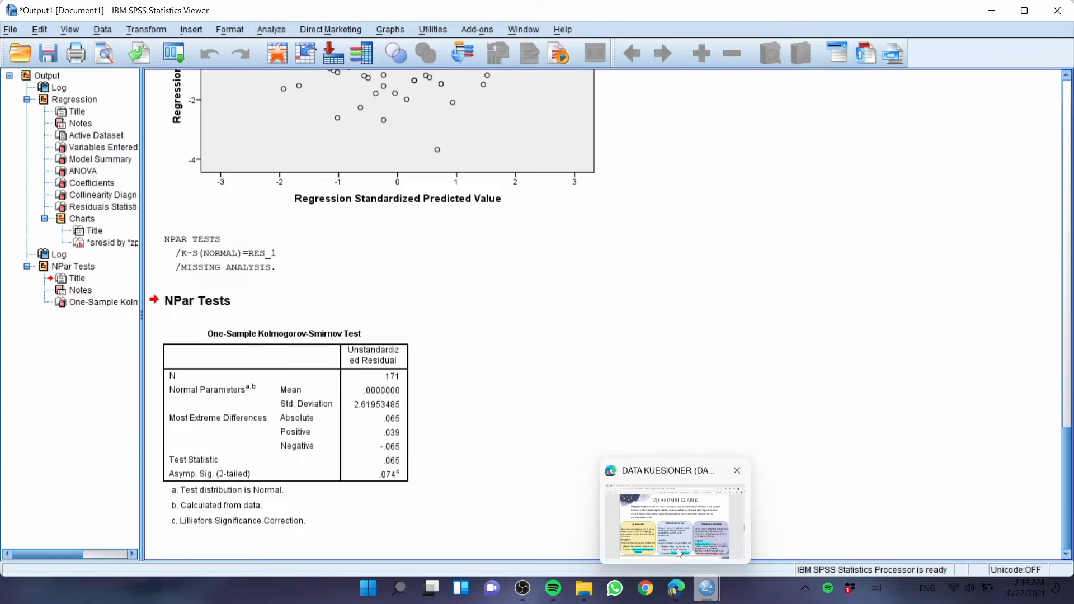
pyautogui.click(686, 587)
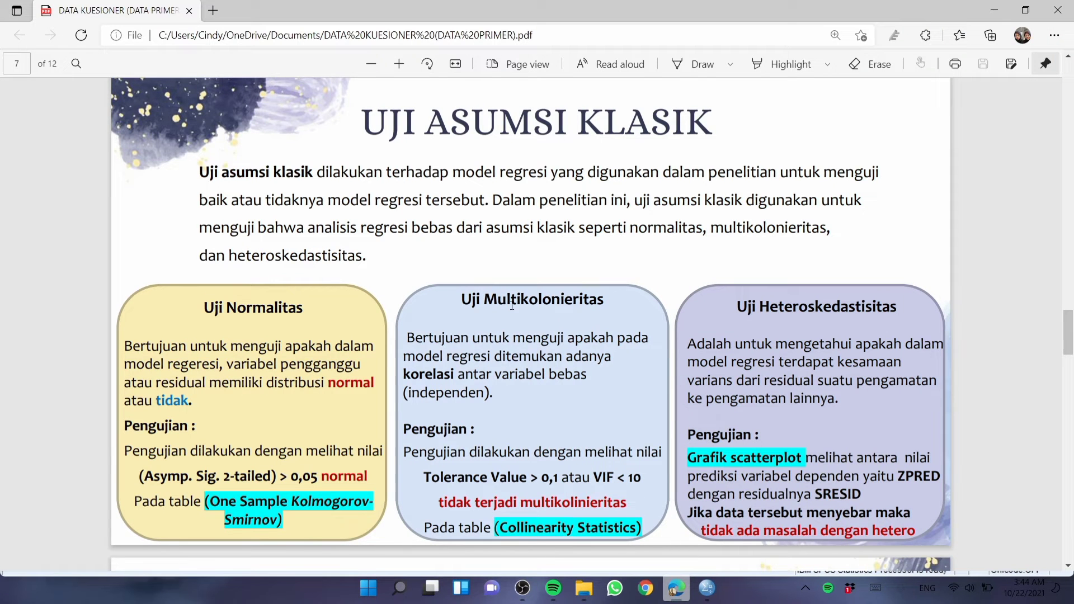
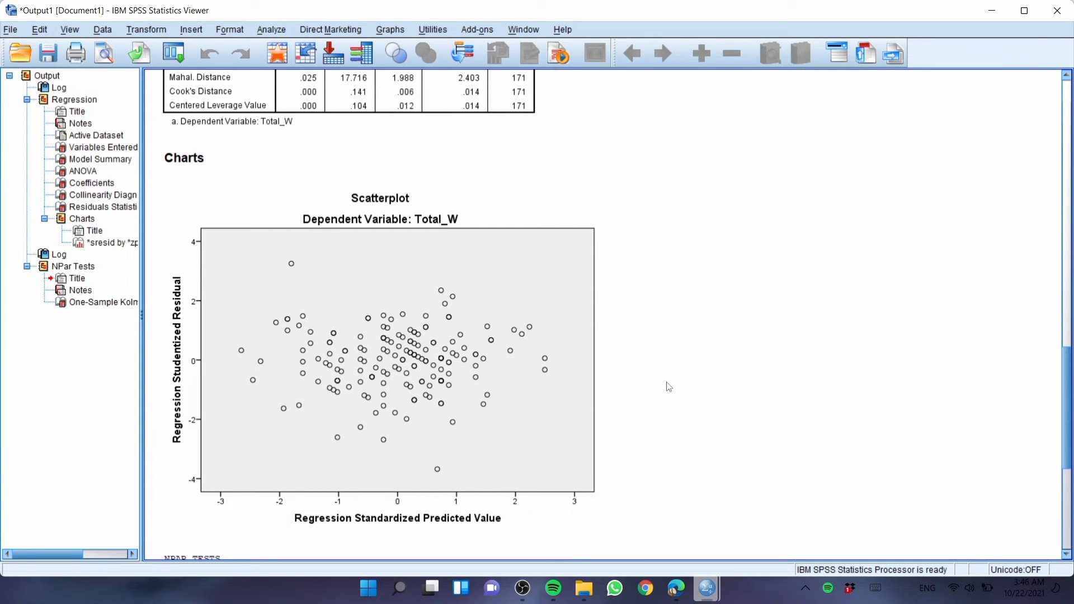
# Read the guide's hypothesis testing, multiple linear regression and simultaneous F-test criteria on pages 8 to 10 of the PDF
pyautogui.click(683, 599)
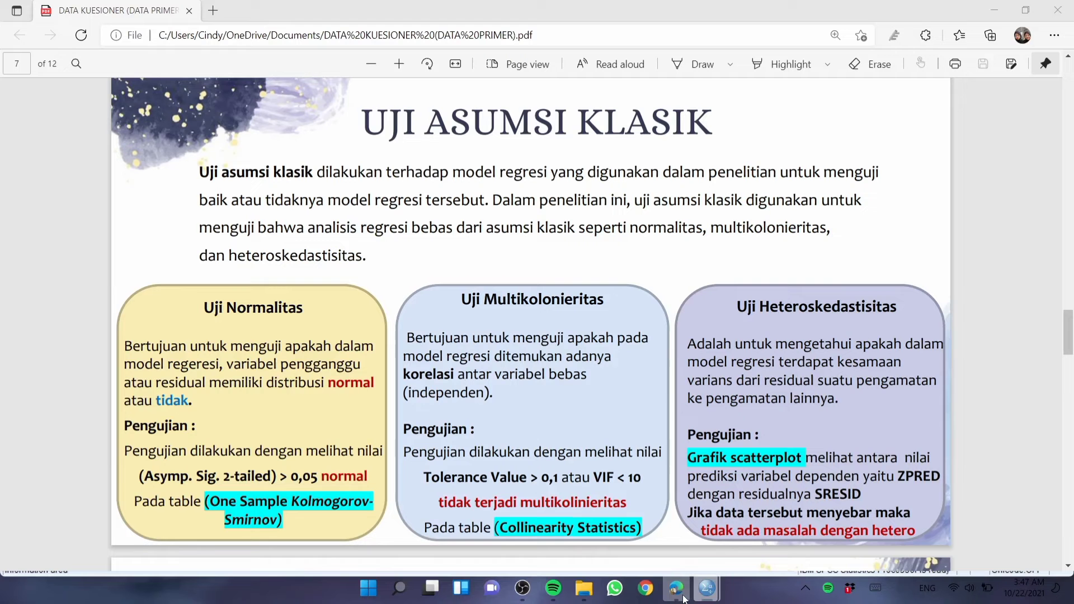
pyautogui.click(1070, 378)
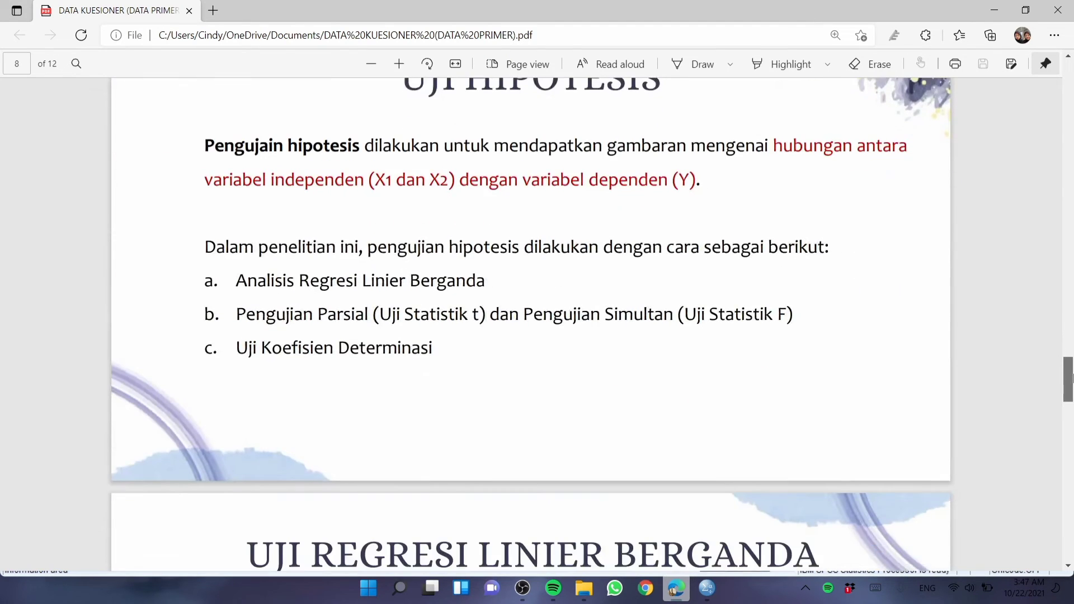
pyautogui.moveTo(1070, 379); pyautogui.dragTo(1072, 412)
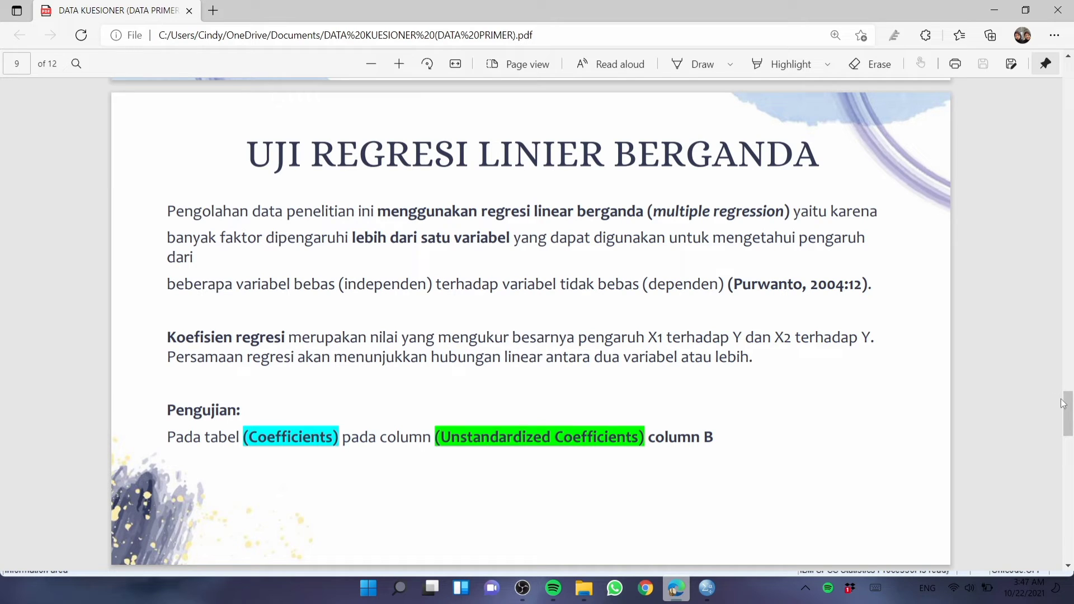
pyautogui.moveTo(1067, 411); pyautogui.dragTo(1069, 452)
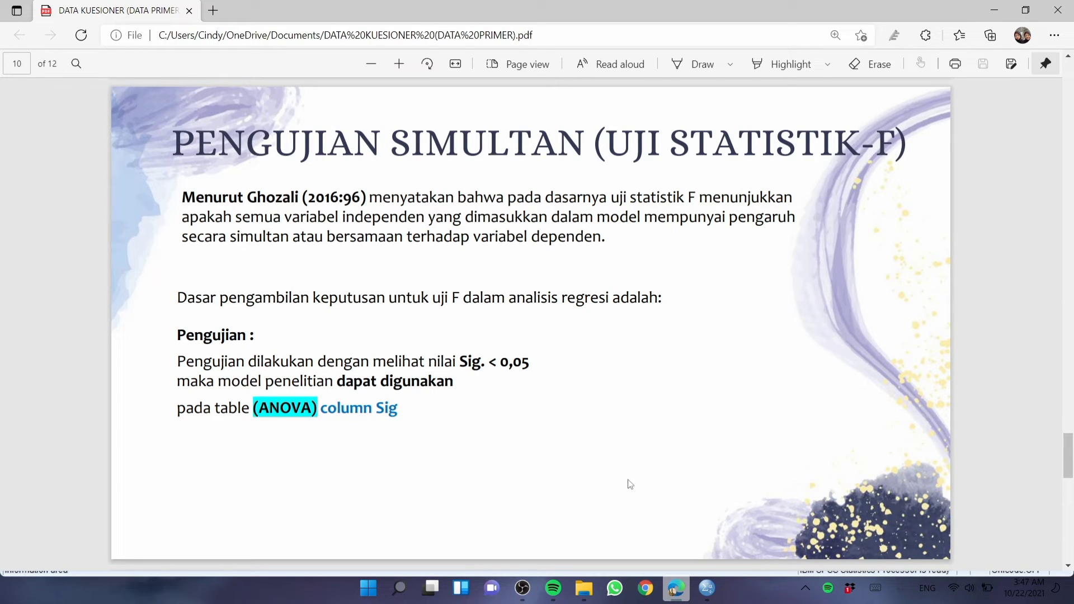
# Switch to the SPSS output viewer and examine the regression's ANOVA and Coefficients tables
pyautogui.moveTo(700, 573)
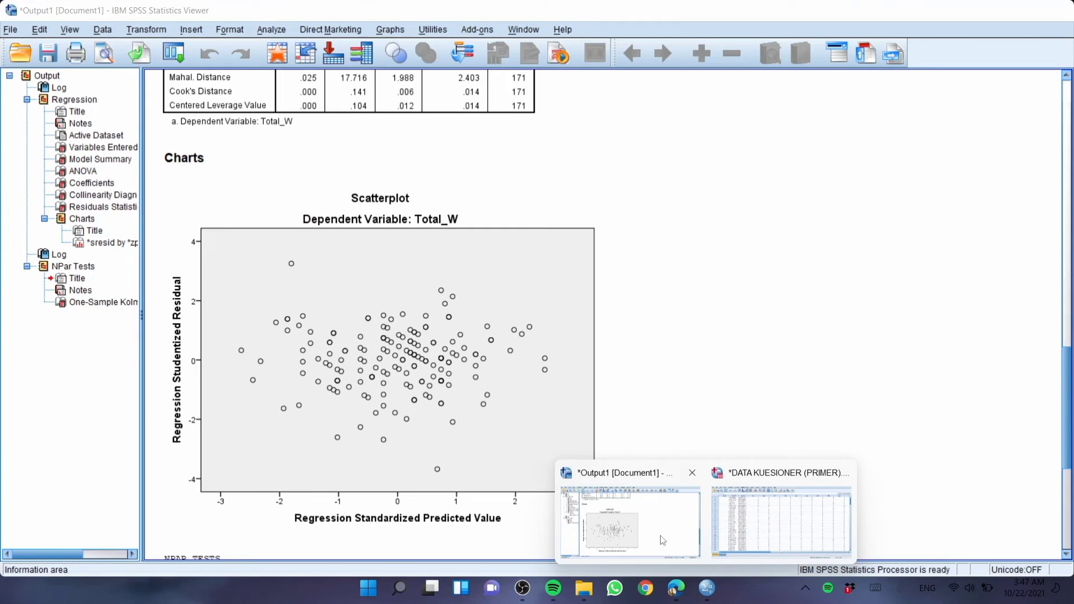
pyautogui.click(664, 540)
pyautogui.scroll(1, 1069, 424)
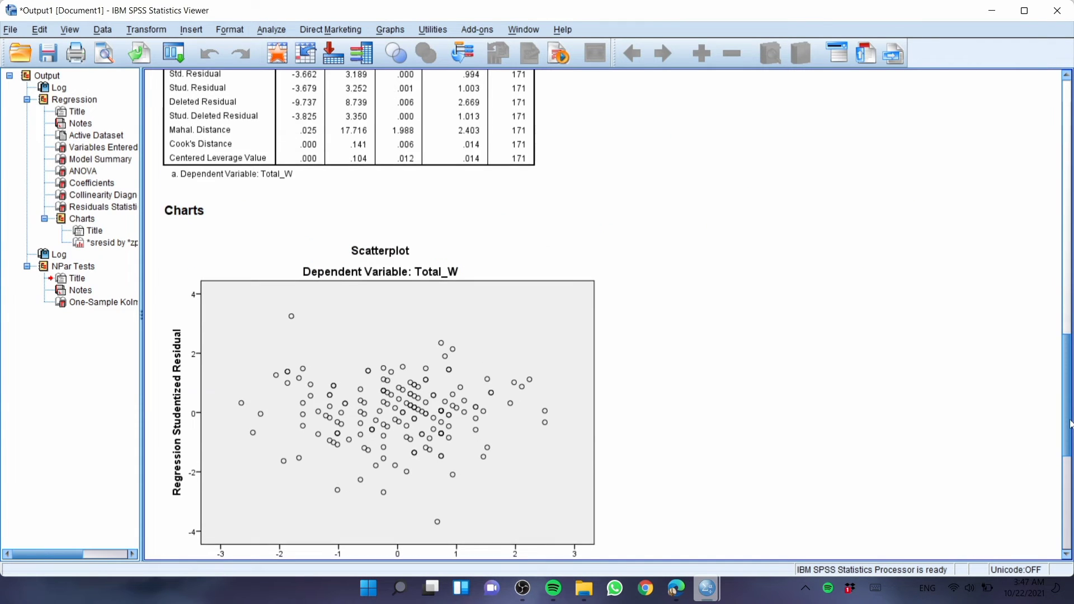
pyautogui.scroll(15, 1069, 424)
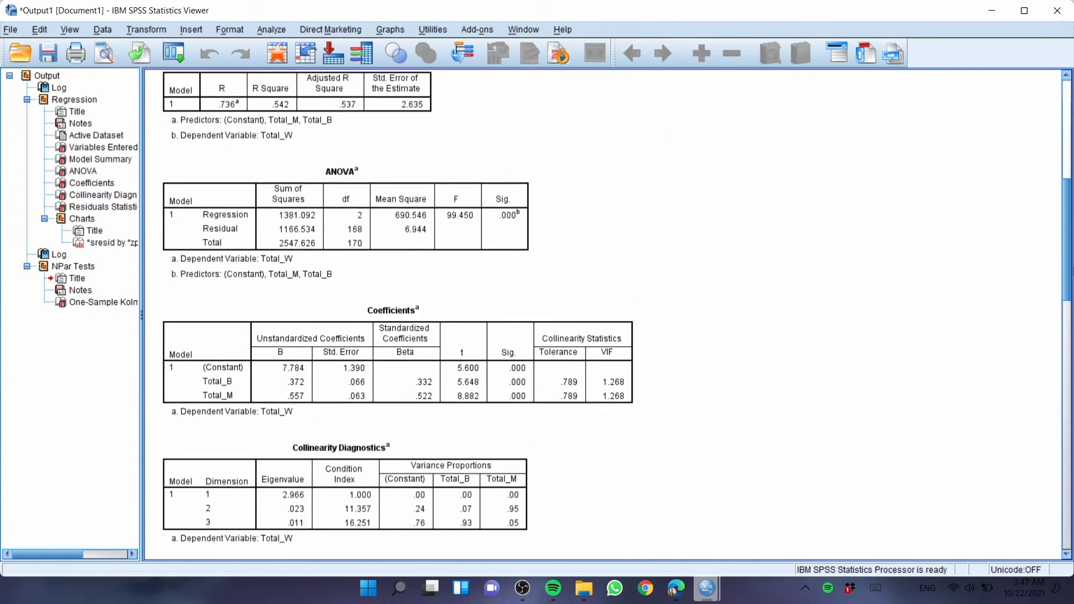
pyautogui.scroll(2, 1069, 424)
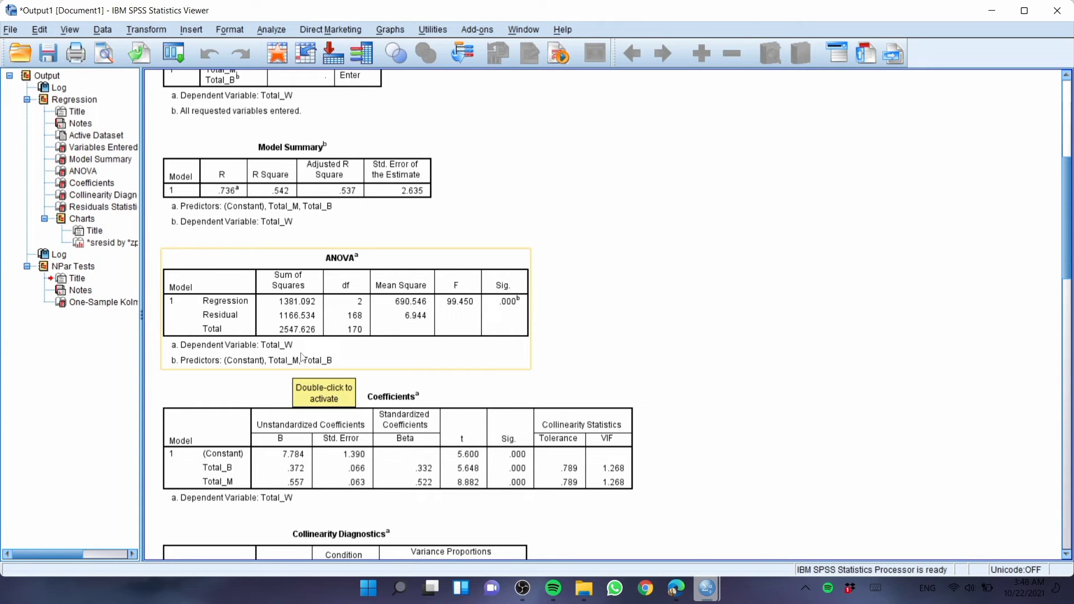
# Return to the PDF guide and read the partial t-test criteria on page 11
pyautogui.moveTo(677, 588)
pyautogui.click(748, 531)
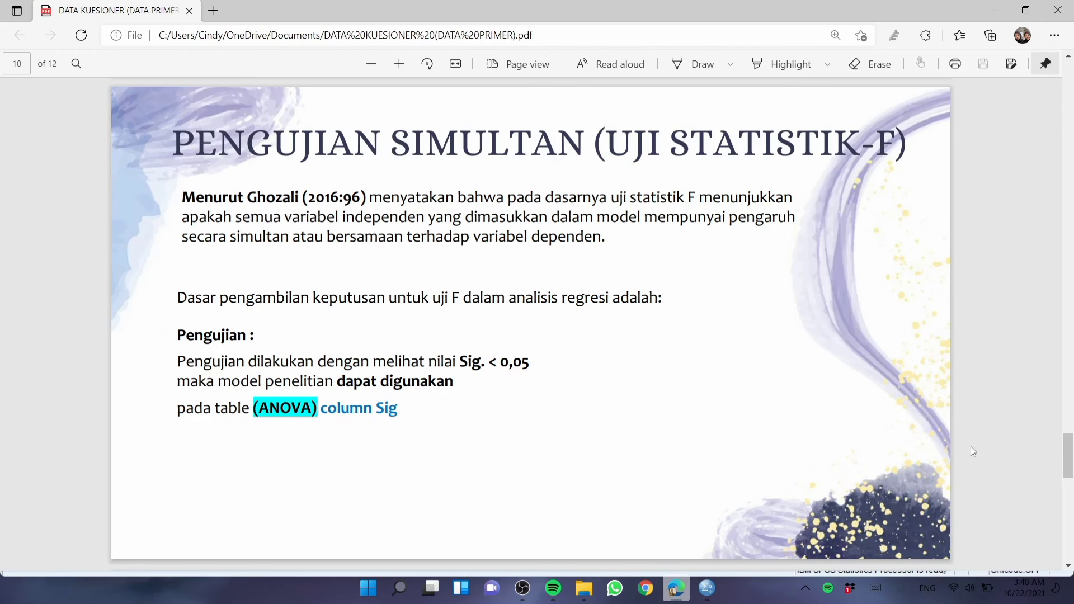
pyautogui.moveTo(1071, 456); pyautogui.dragTo(1071, 497)
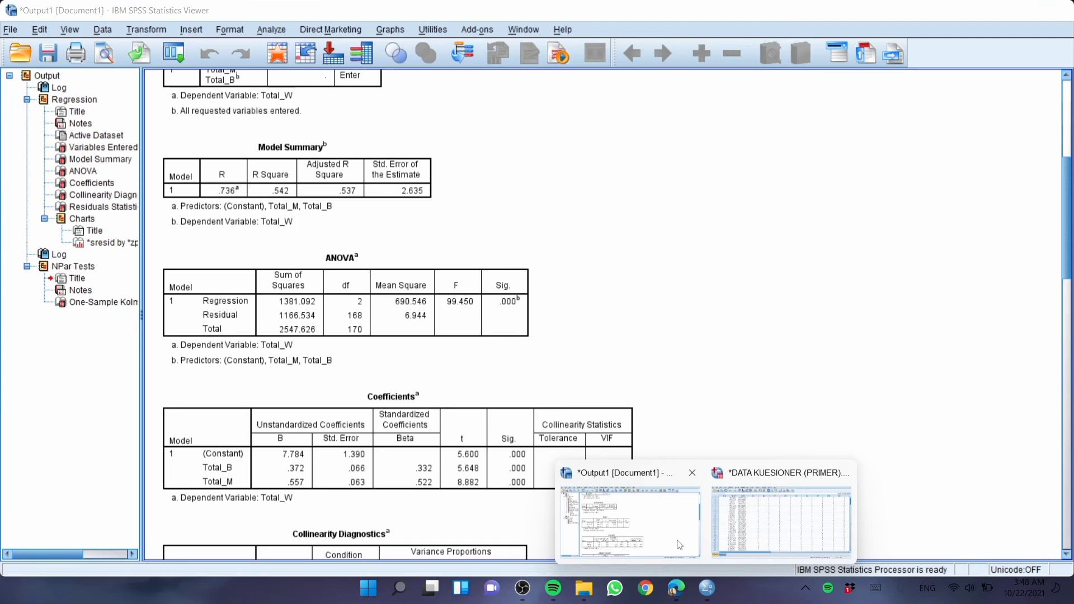
# Examine the t, Sig. and B columns for Total_B and Total_M in the SPSS output's Coefficients table
pyautogui.click(678, 544)
pyautogui.click(465, 422)
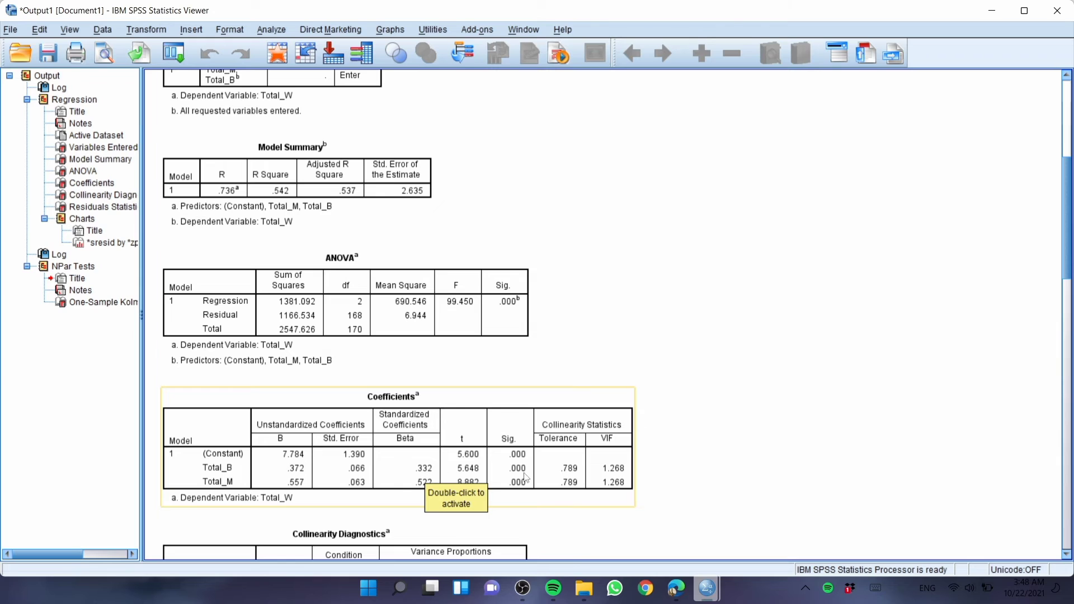
pyautogui.click(719, 407)
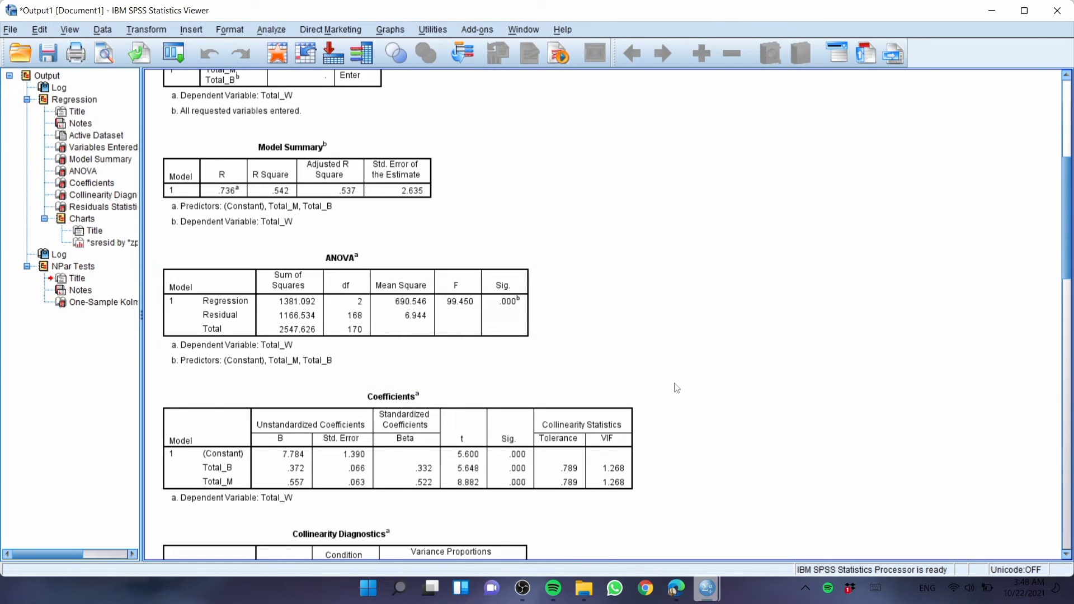
pyautogui.click(587, 390)
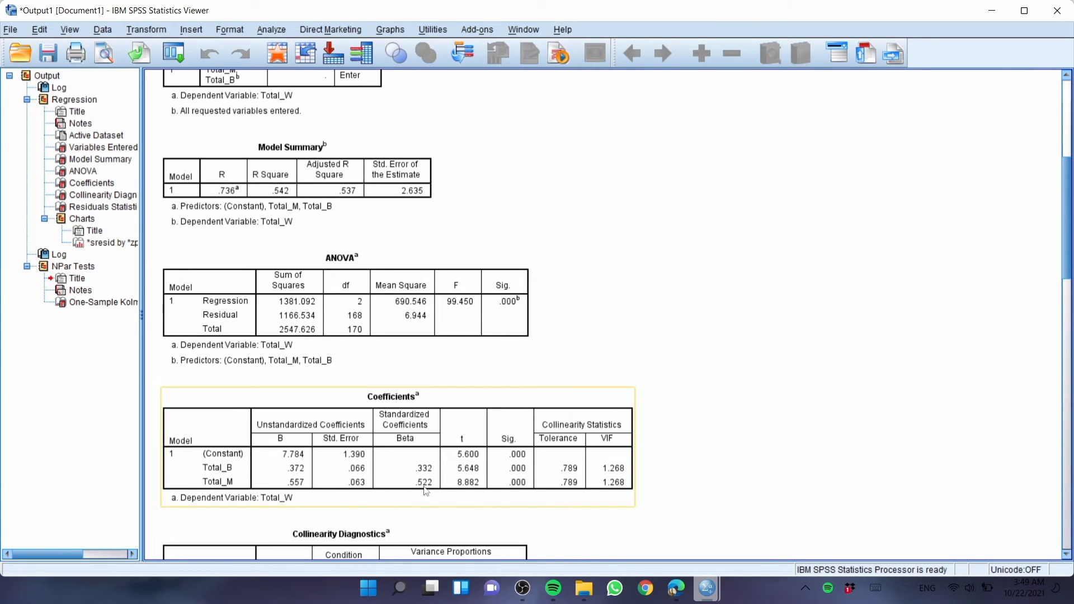
pyautogui.click(277, 512)
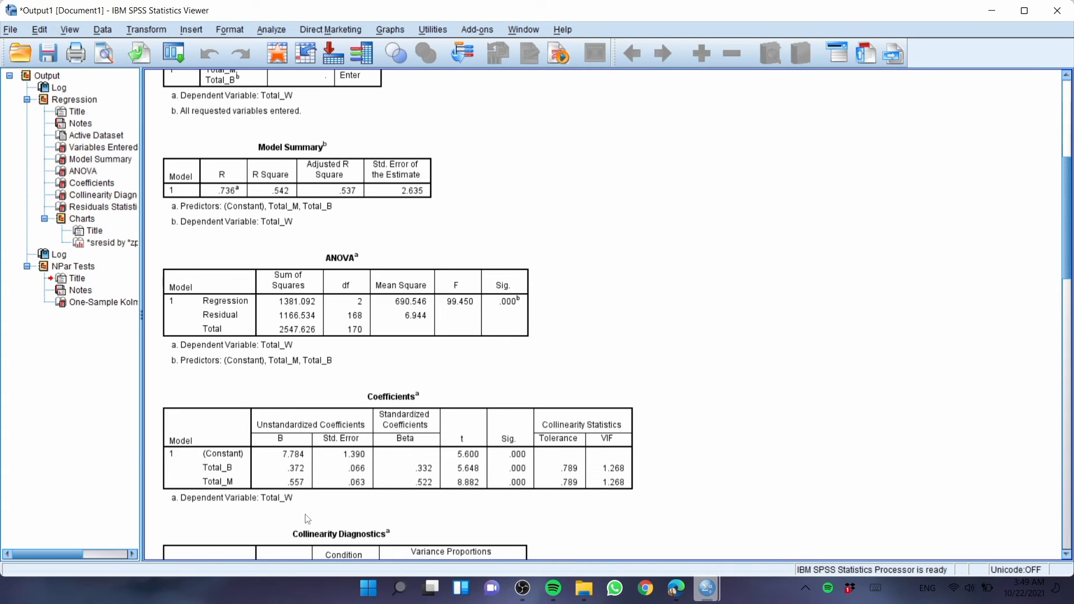
pyautogui.click(300, 504)
# Switch back to the PDF guide and review the t-test criteria and the coefficient of determination criteria on page 12
pyautogui.moveTo(680, 585)
pyautogui.click(728, 504)
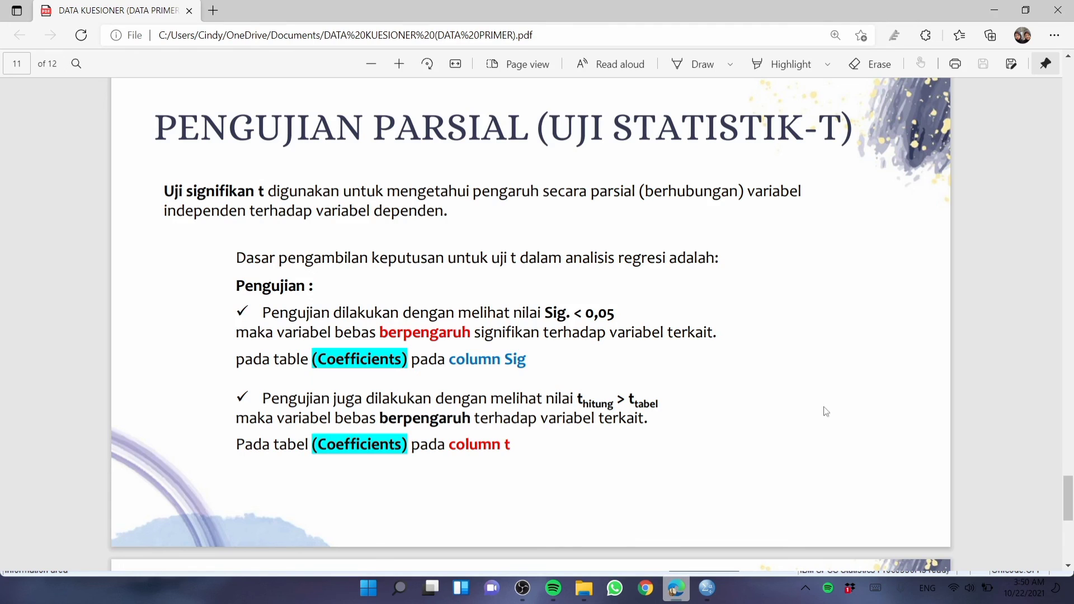
pyautogui.scroll(-8, 1072, 490)
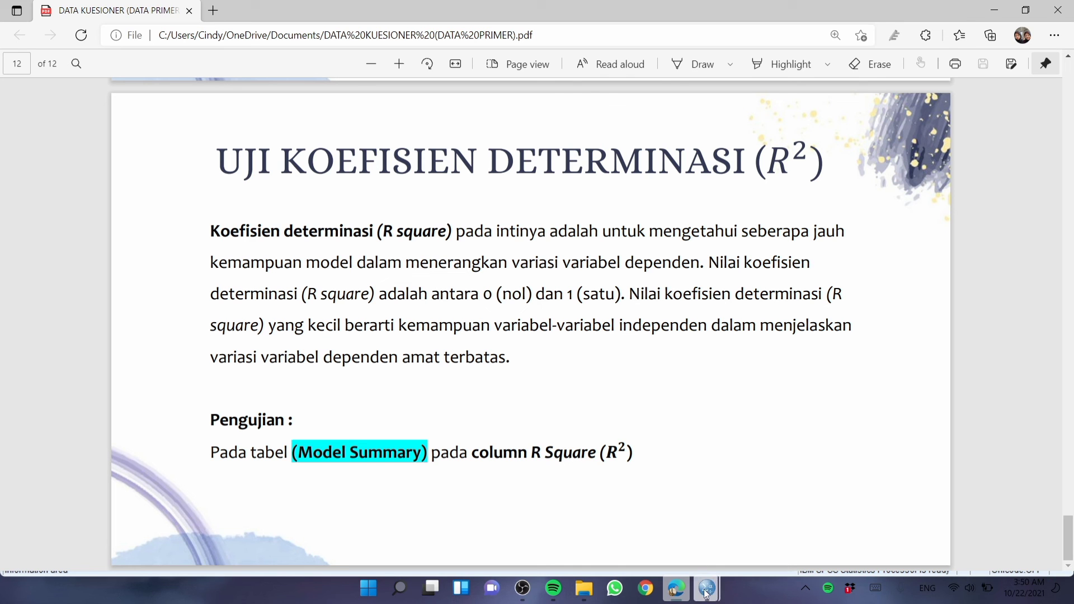
# Examine R Square in the SPSS output's Model Summary table, and minimize the open windows to show the desktop
pyautogui.moveTo(707, 589)
pyautogui.click(766, 531)
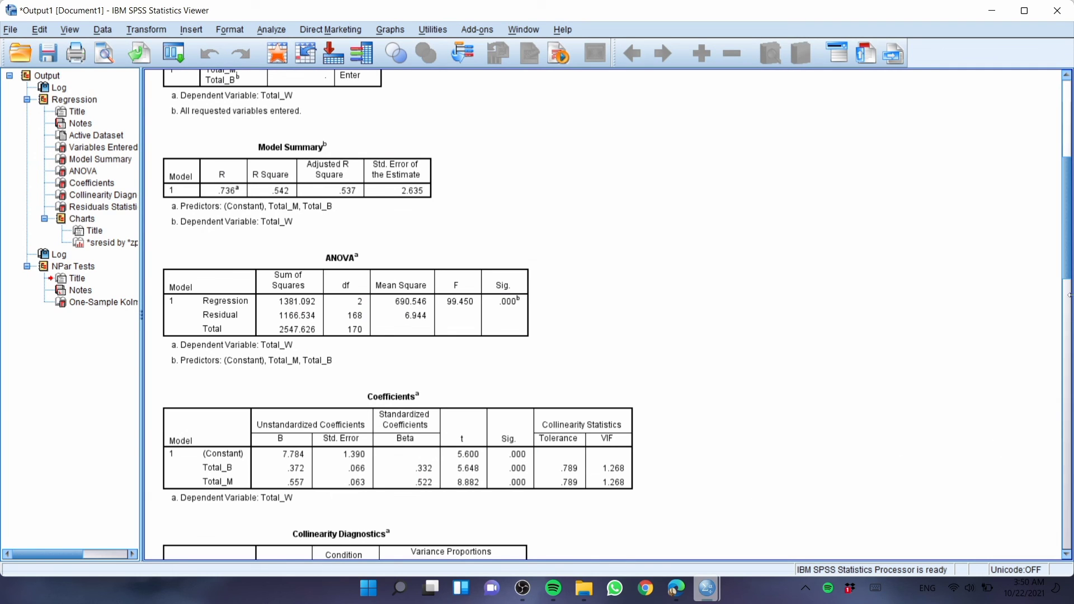
pyautogui.click(373, 144)
pyautogui.click(308, 209)
pyautogui.click(452, 260)
pyautogui.moveTo(685, 595)
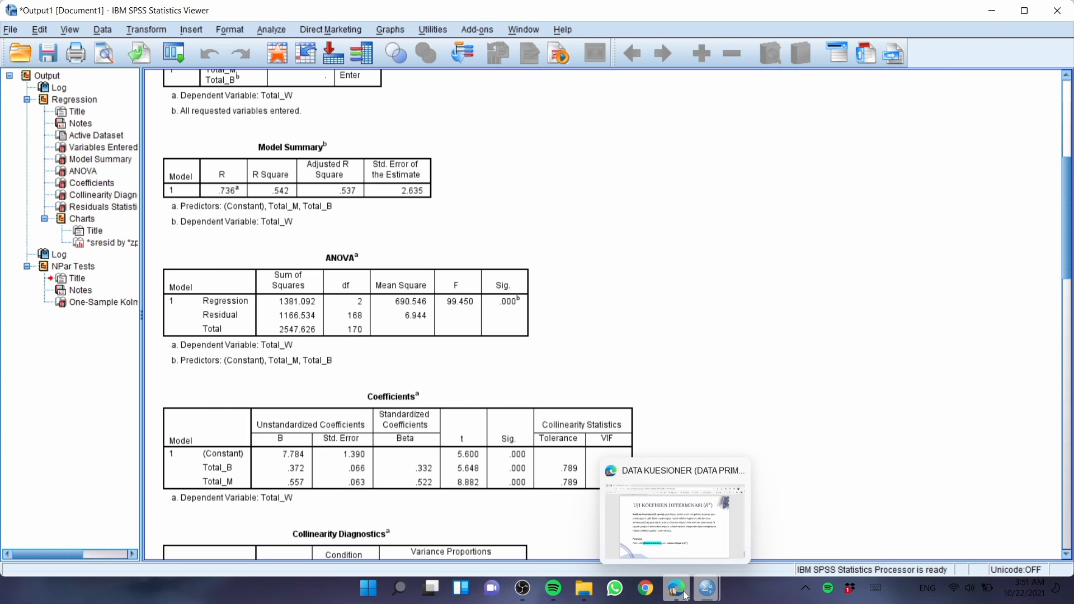
pyautogui.click(986, 18)
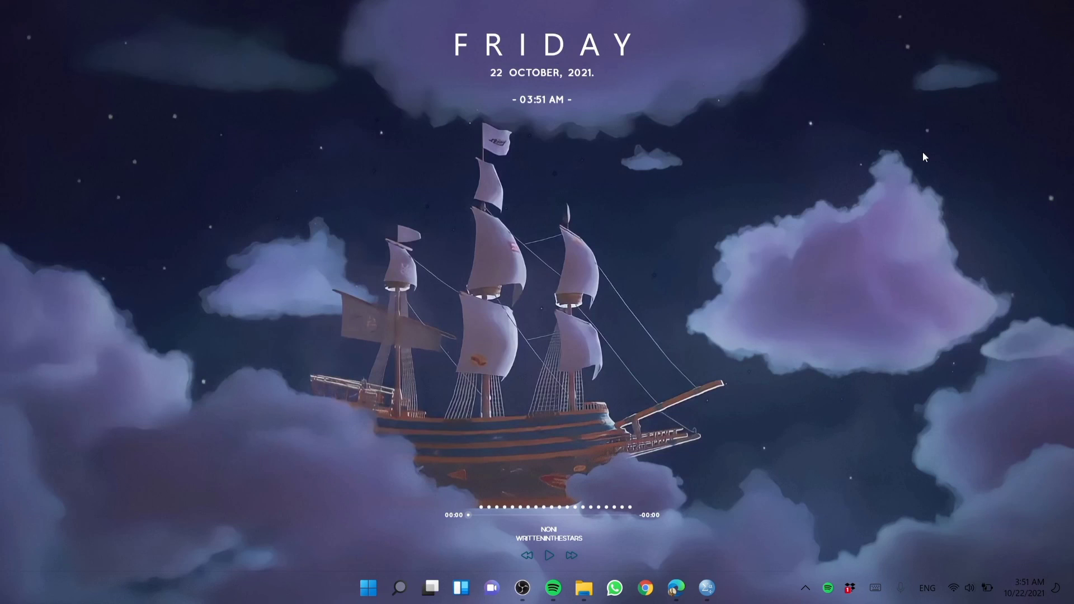